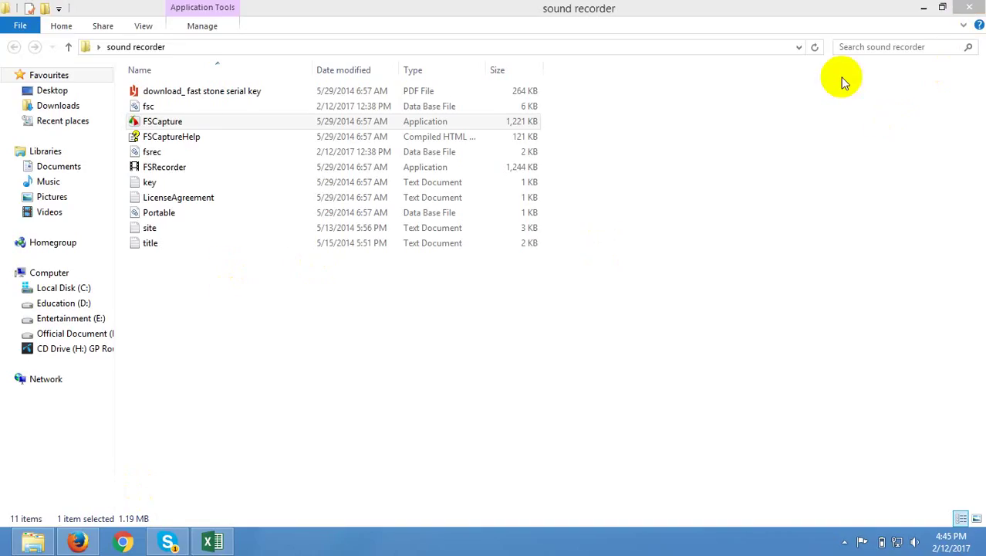
Step: Minimize the sound recorder folder window to reveal the desktop
click(926, 9)
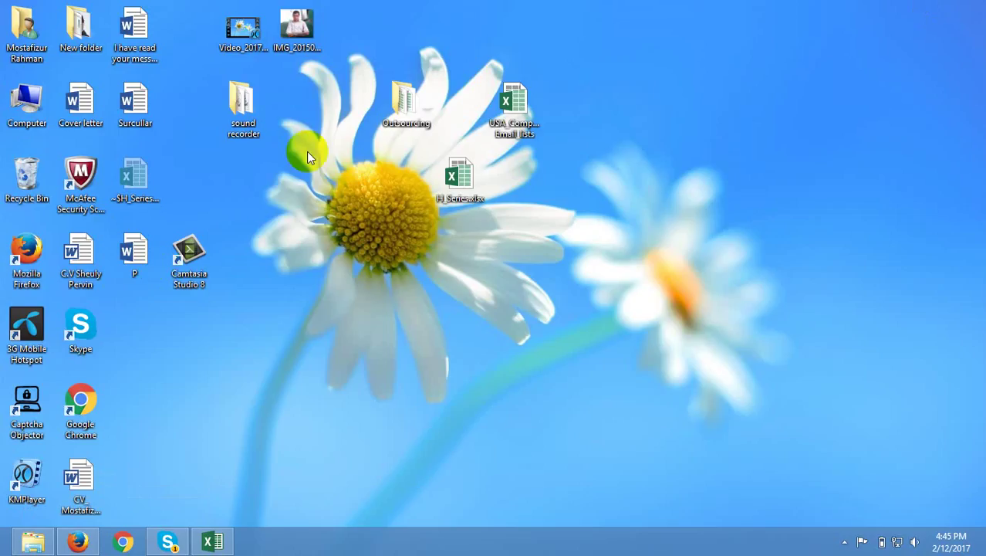
Step: Open H_Series.xlsx and widen the Address column C
double_click(463, 176)
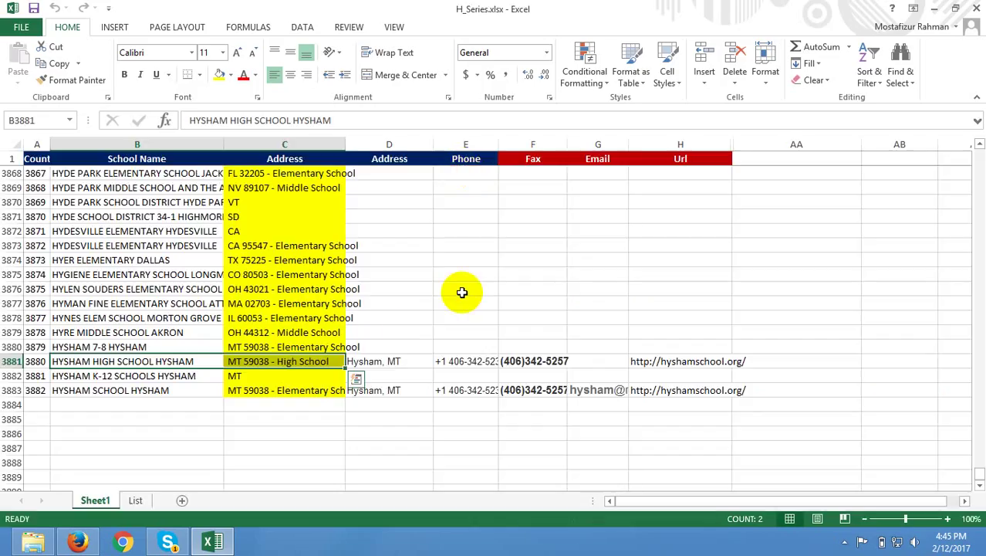
scroll(404, 333, up, 10)
scroll(405, 332, up, 13)
scroll(406, 332, up, 13)
scroll(407, 331, up, 13)
scroll(407, 331, up, 19)
scroll(395, 325, down, 13)
scroll(395, 324, down, 13)
scroll(394, 325, down, 6)
scroll(395, 324, down, 10)
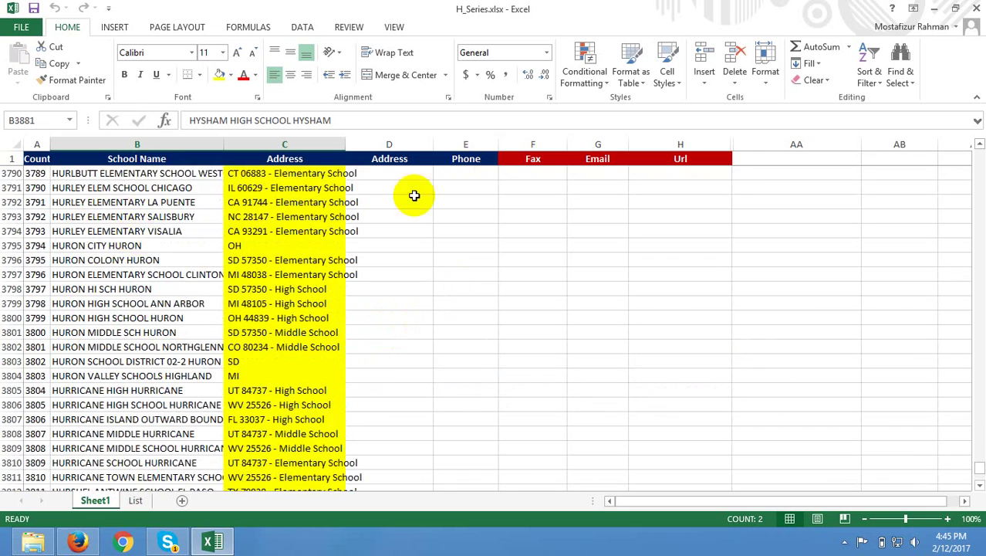
drag(345, 144, 381, 144)
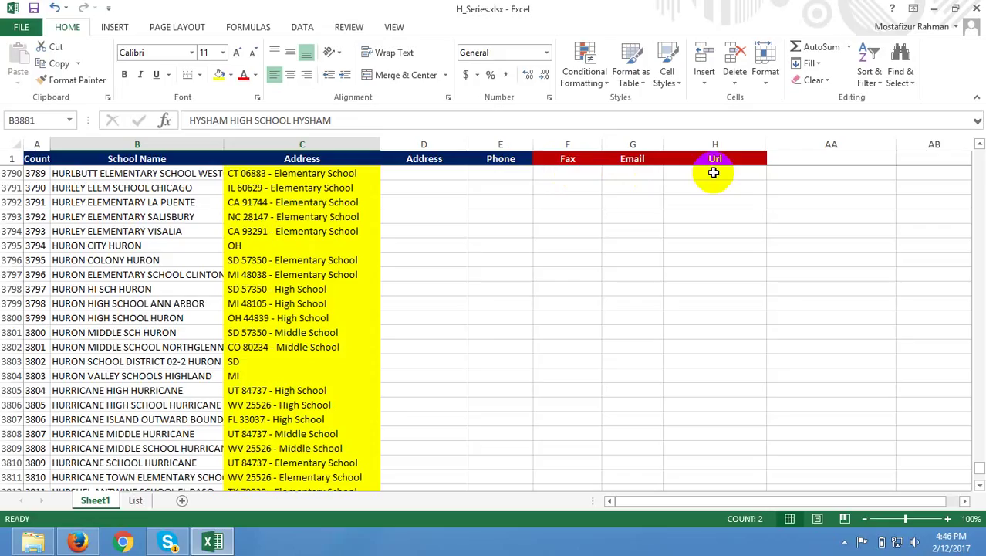
Step: Copy the HYSHAM 7-8 HYSHAM school name and address from B3880:C3880
scroll(714, 173, down, 1)
scroll(714, 173, down, 3)
scroll(714, 174, down, 3)
scroll(714, 175, down, 4)
scroll(714, 175, down, 4)
scroll(714, 175, down, 4)
scroll(714, 176, down, 6)
scroll(713, 176, down, 1)
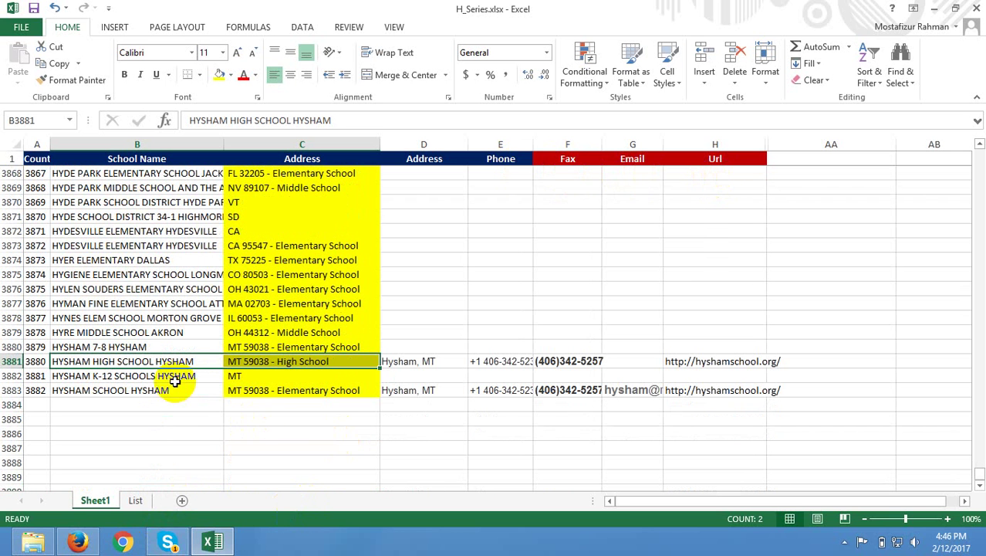
click(78, 347)
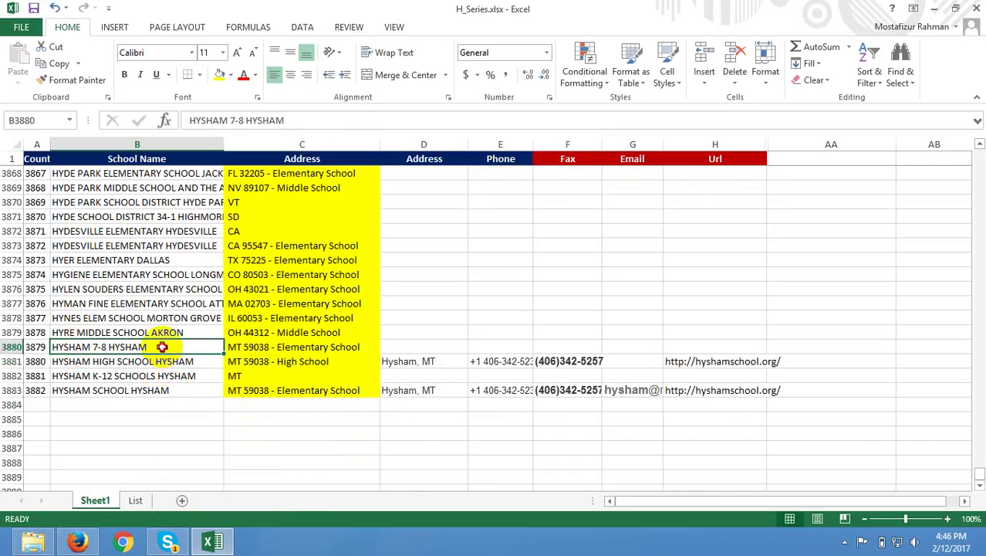
drag(78, 346, 277, 347)
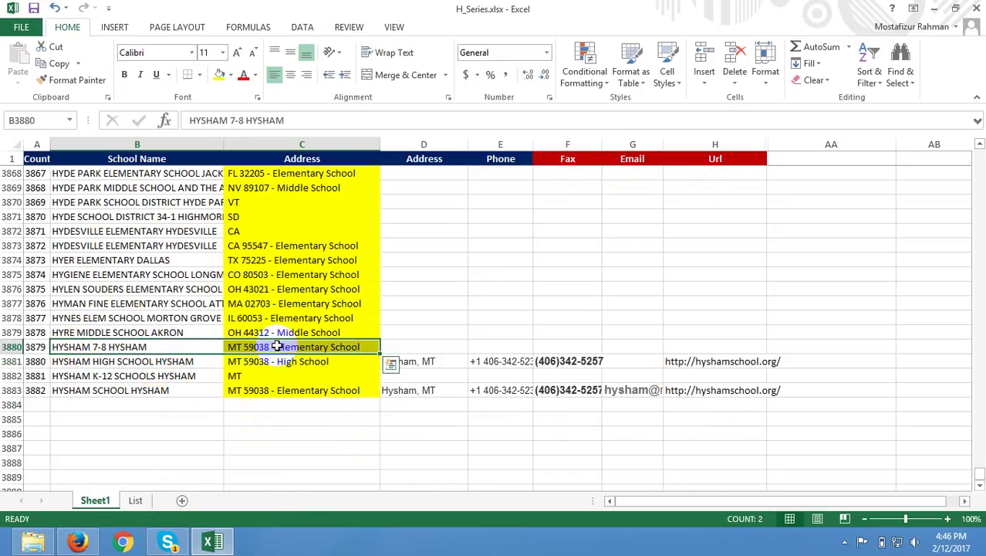
key(ctrl+c)
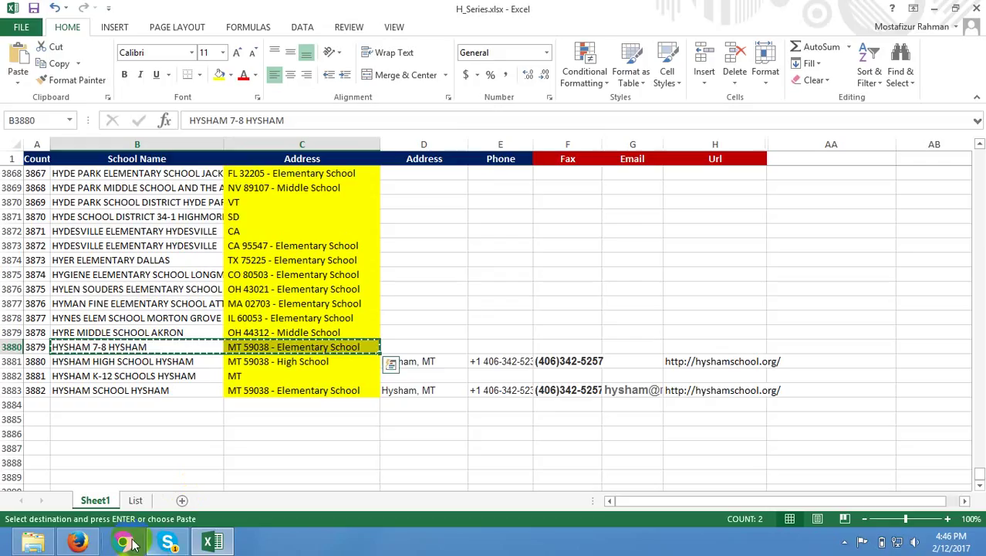
Step: In Chrome, search the QueryRouter/Rambler page for 'HYSHAM 7-8 HYSHAM MT 59038 - Elementary School'
click(128, 543)
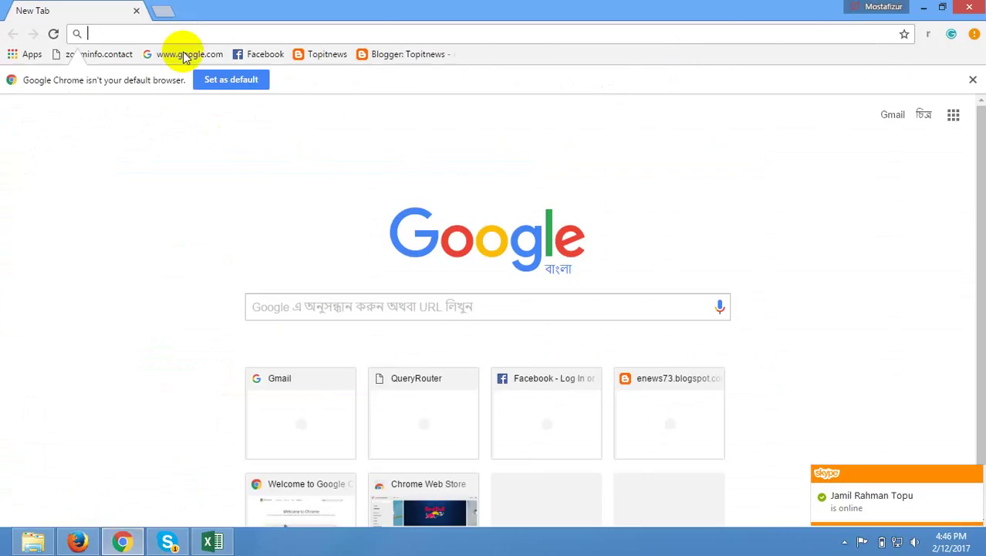
click(207, 33)
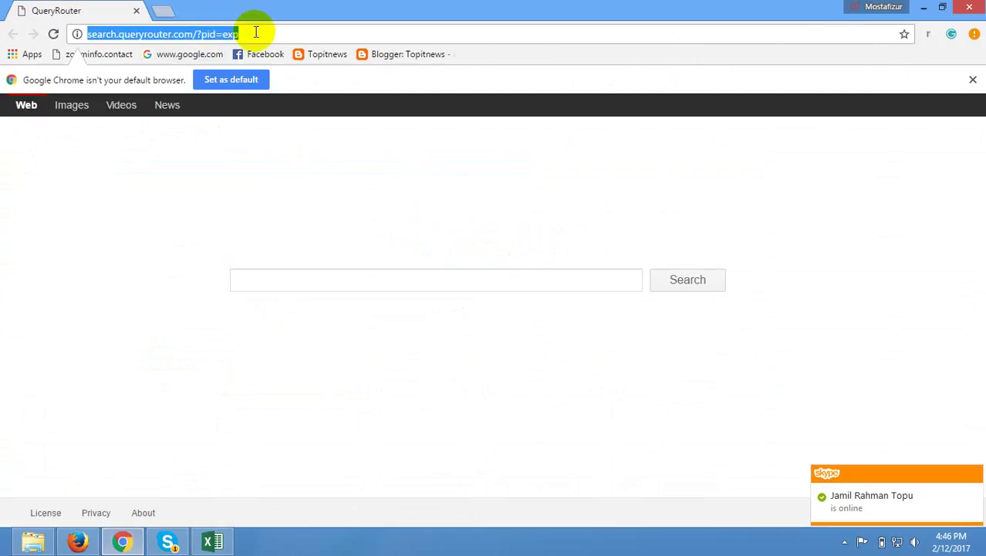
drag(249, 34, 91, 34)
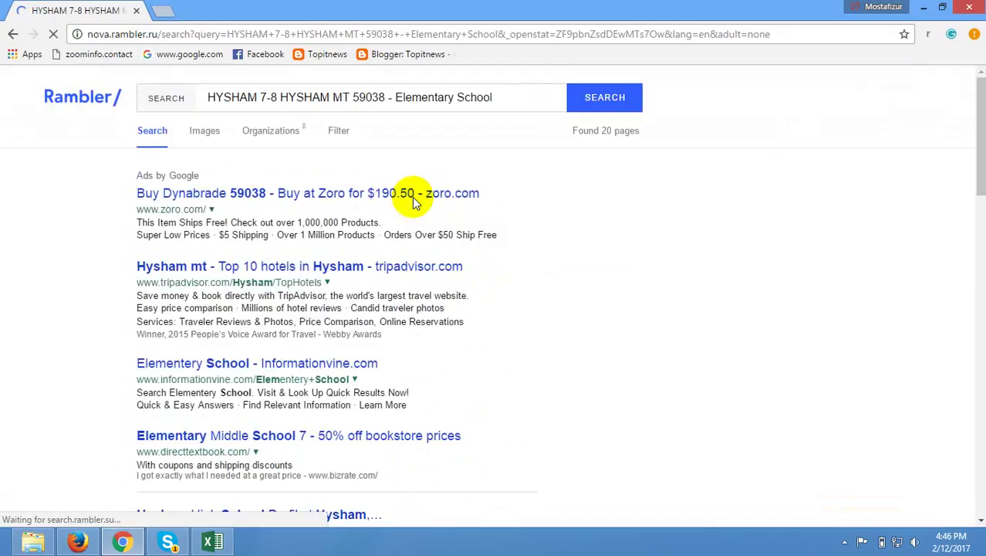
click(608, 99)
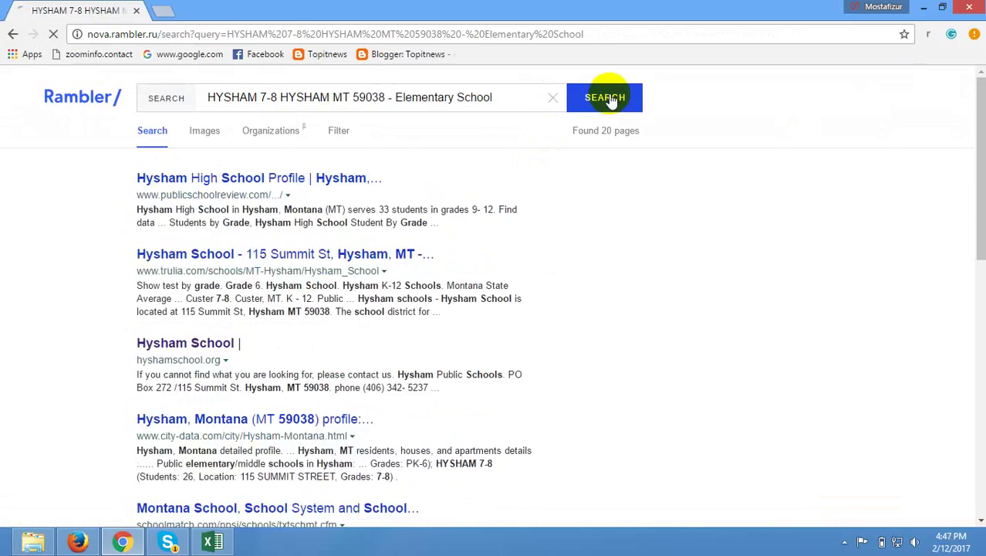
Step: Search Google for the pasted HYSHAM 7-8 school name and address and browse the results
click(593, 33)
key(ctrl+v)
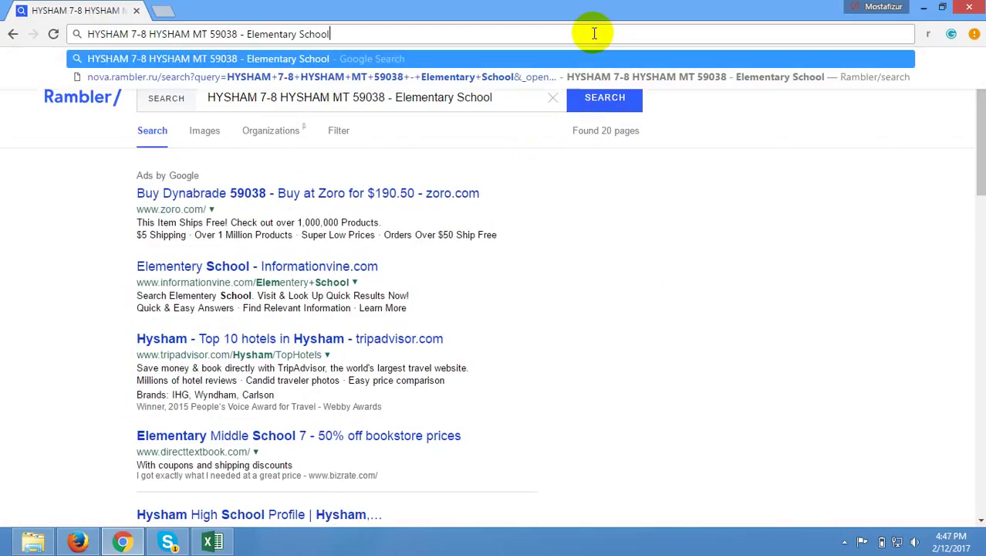
key(Return)
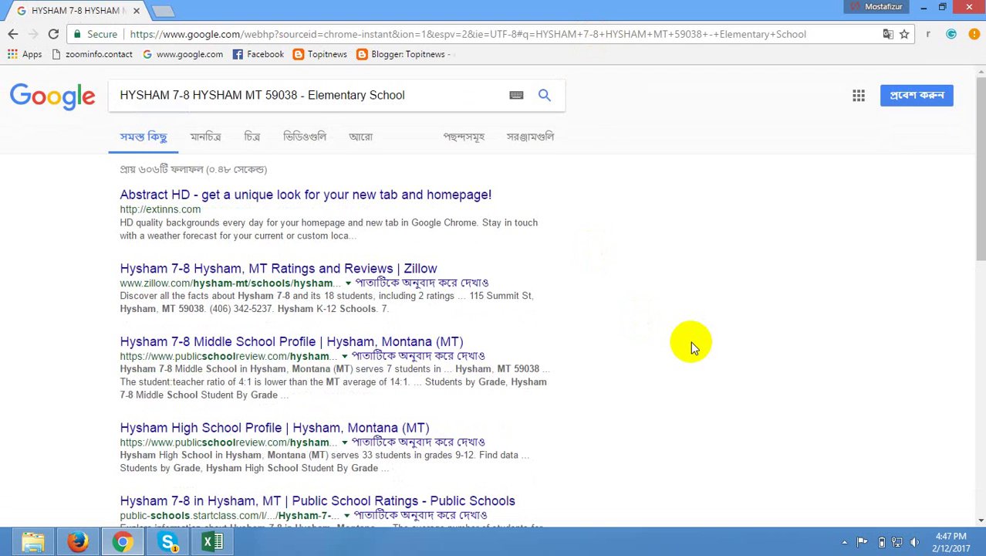
scroll(691, 342, down, 3)
scroll(691, 342, down, 3)
scroll(692, 342, down, 2)
scroll(691, 342, up, 8)
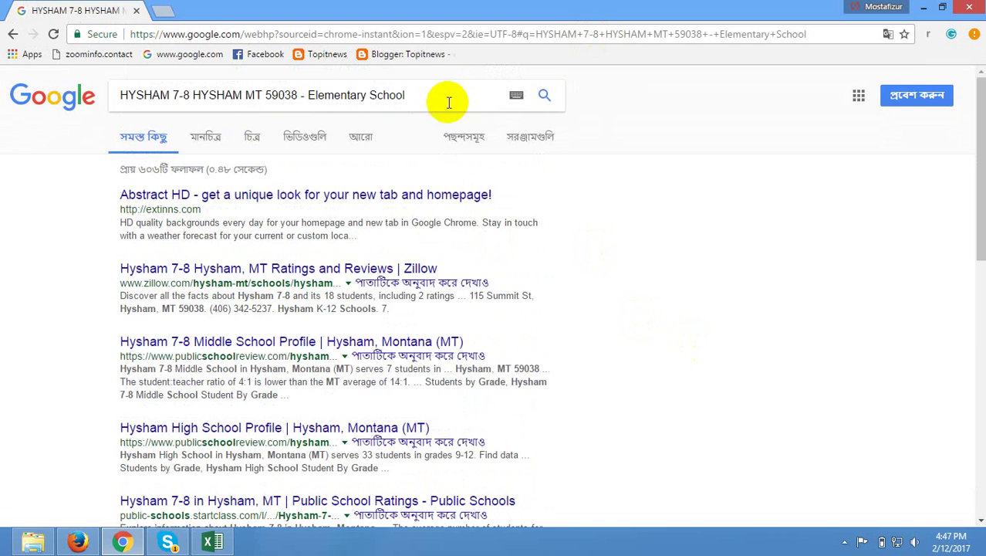
Step: Rerun the school search, then go to the Google account sign-in page
click(551, 36)
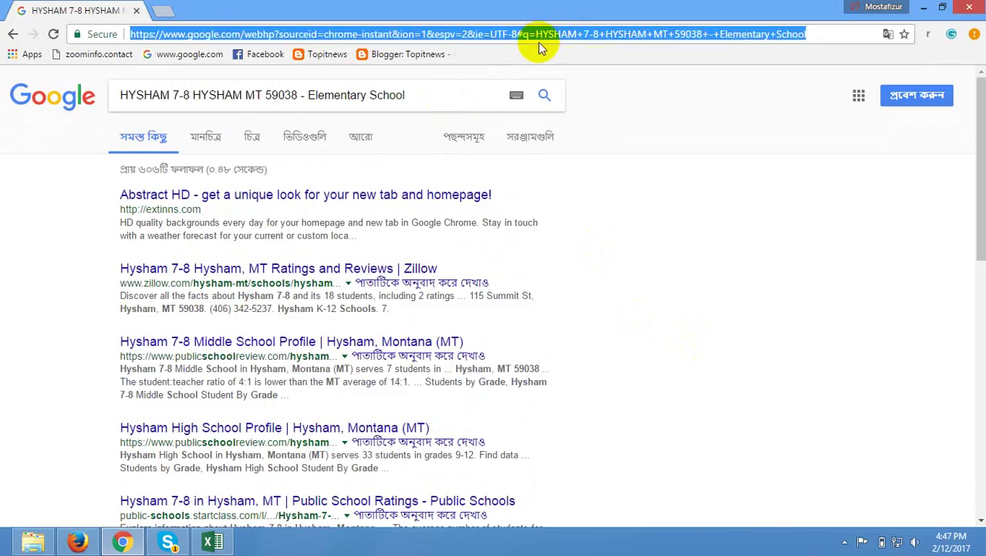
key(ctrl+v)
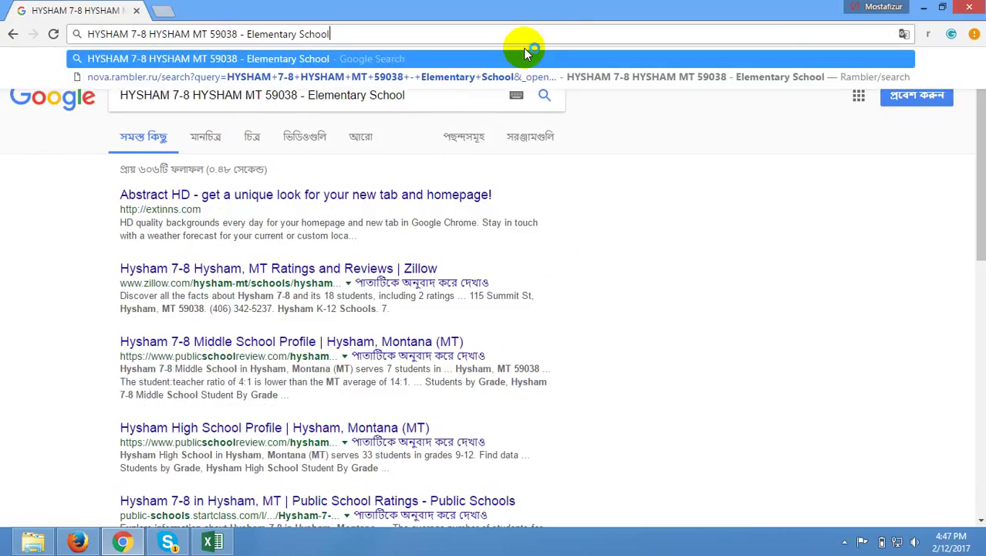
click(523, 50)
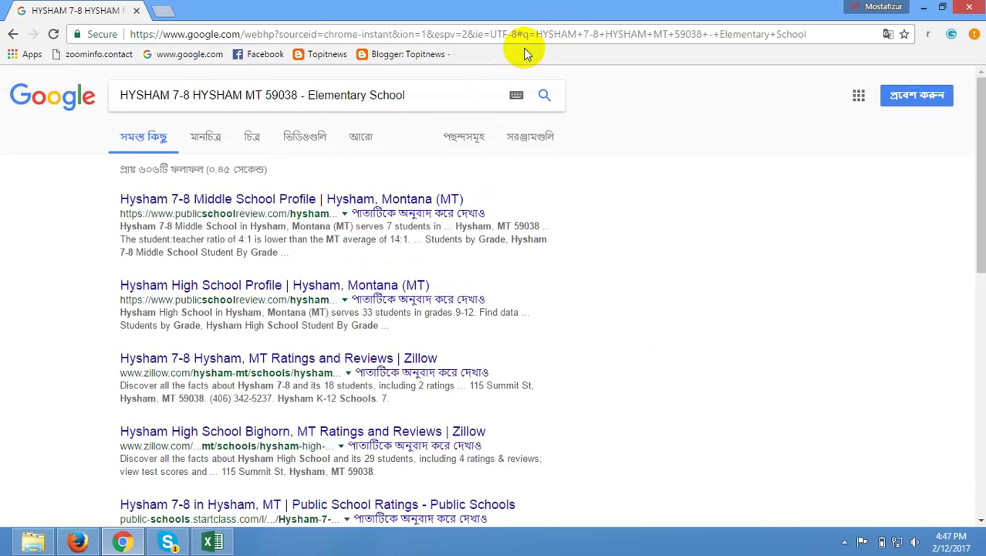
click(936, 96)
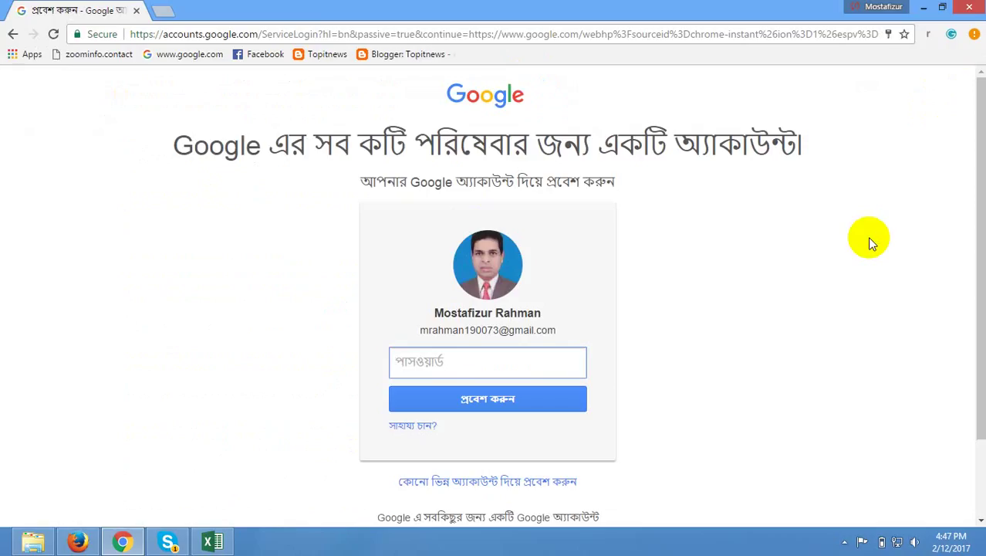
Step: Replace the sign-in page with a Google search for the HYSHAM 7-8 school details
click(128, 543)
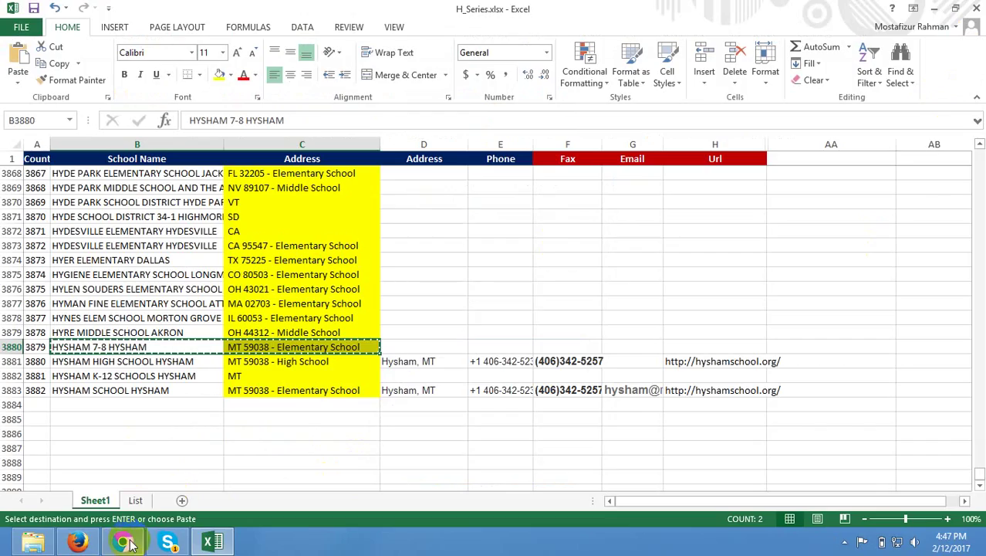
click(122, 542)
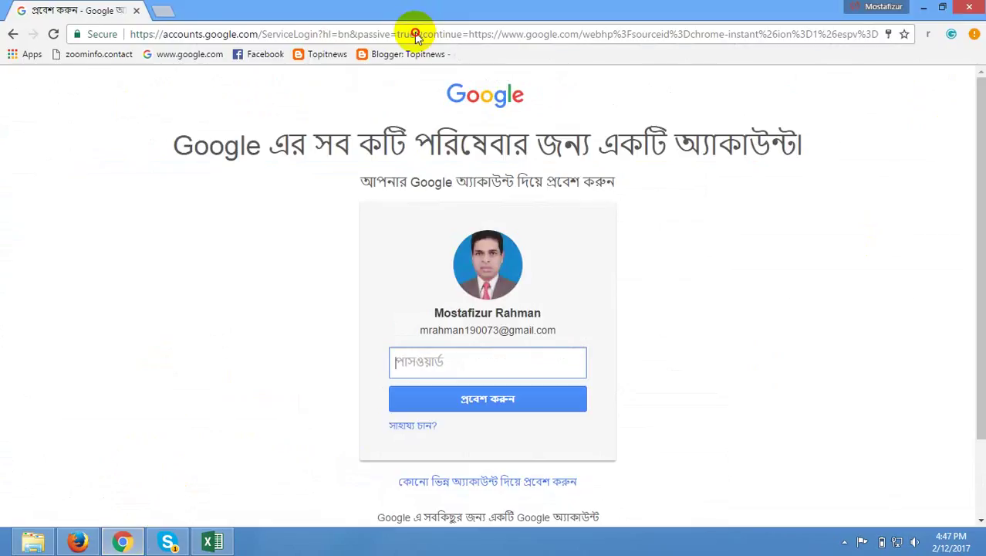
click(417, 33)
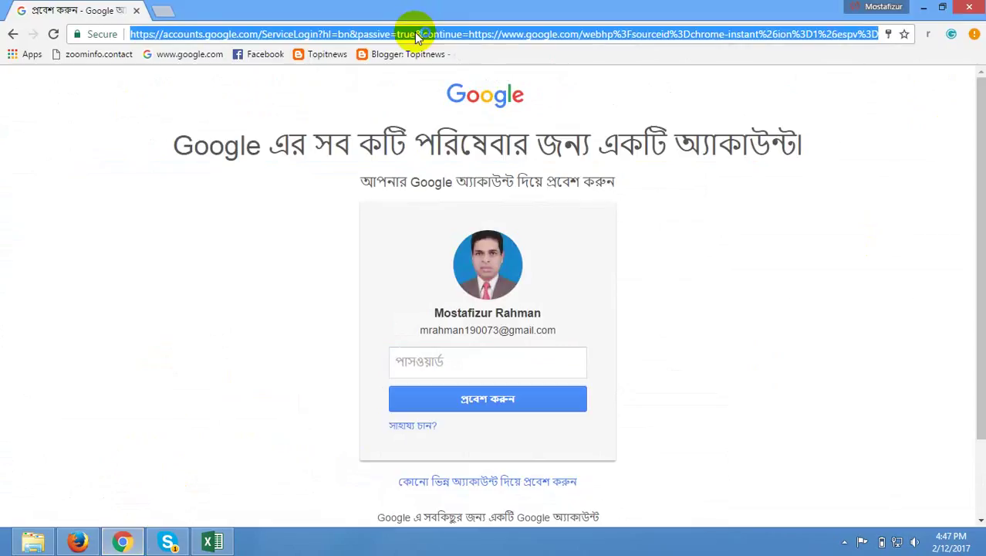
key(ctrl+v)
key(Return)
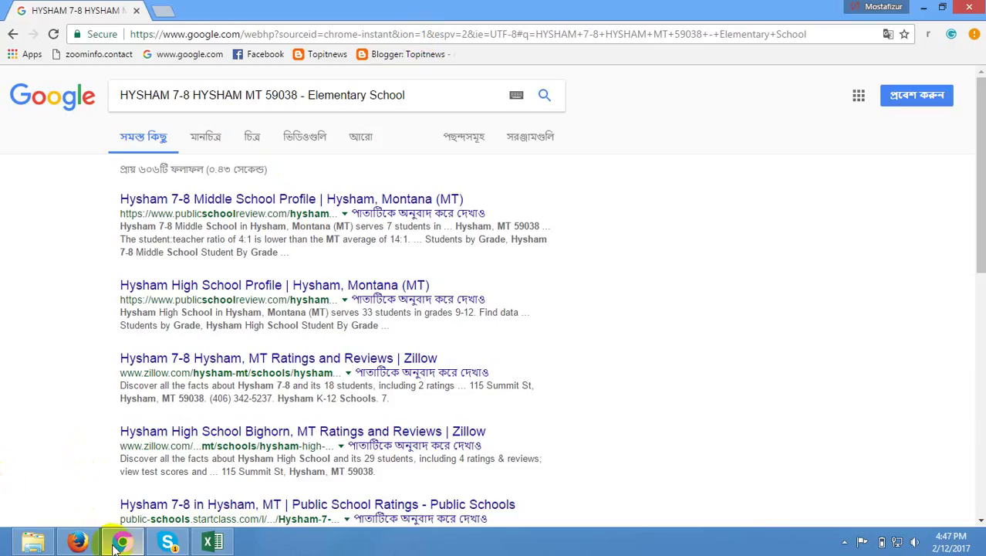
Step: Close Chrome and search the HYSHAM 7-8 school details on Yahoo in Firefox
click(978, 6)
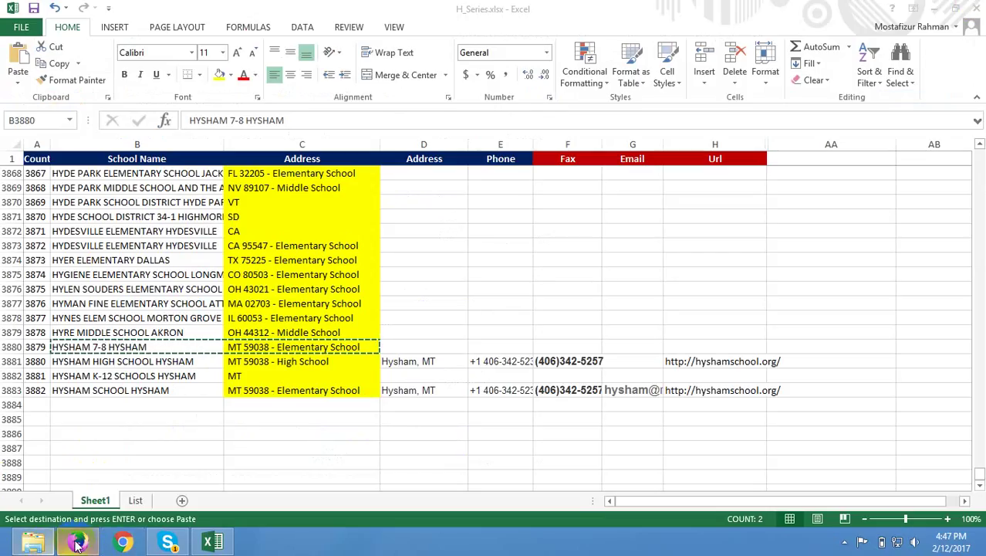
click(78, 543)
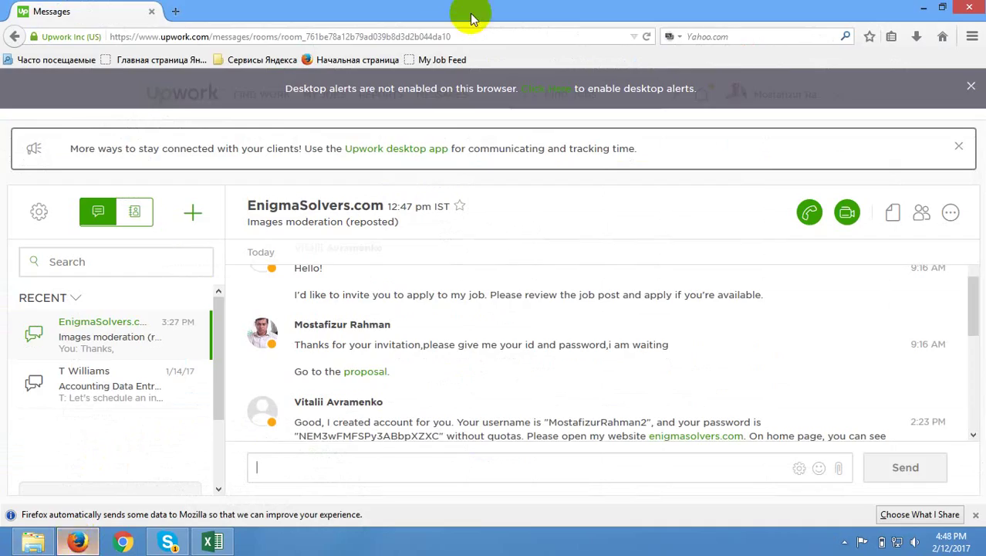
click(460, 37)
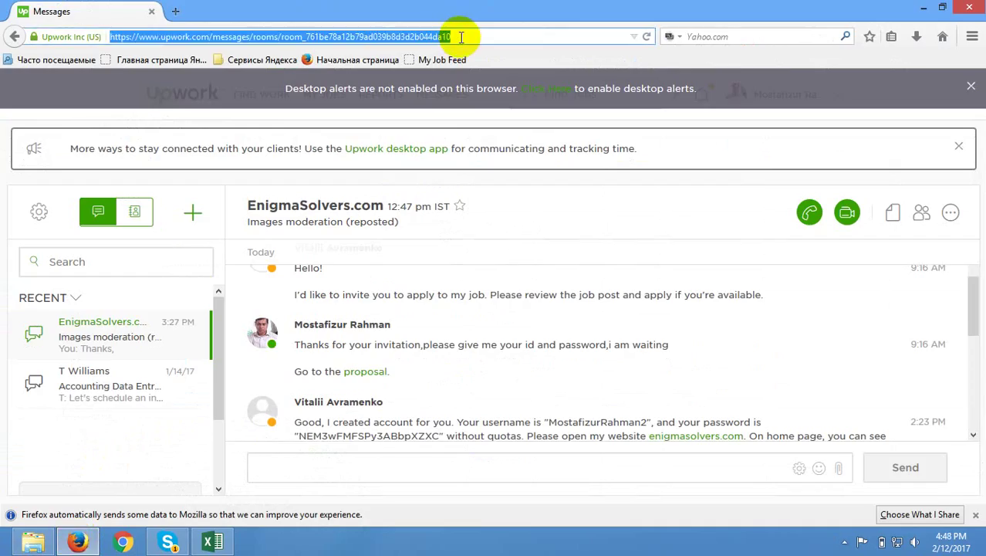
key(ctrl+v)
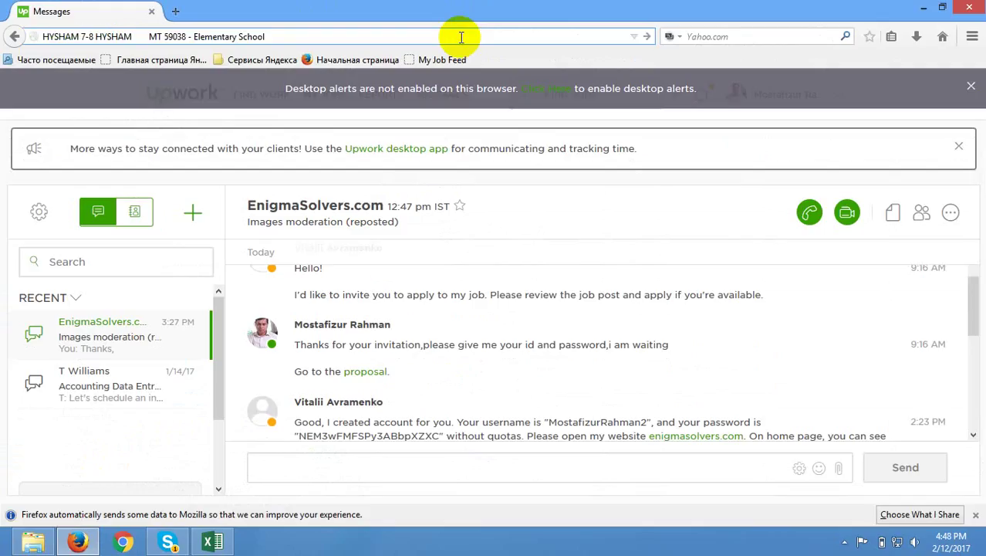
key(Return)
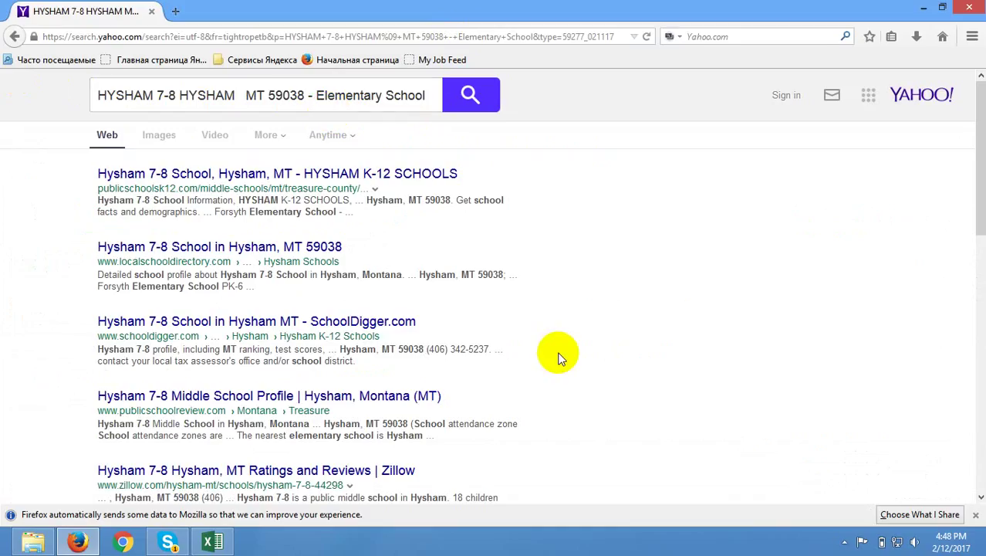
scroll(561, 358, down, 1)
scroll(561, 358, down, 3)
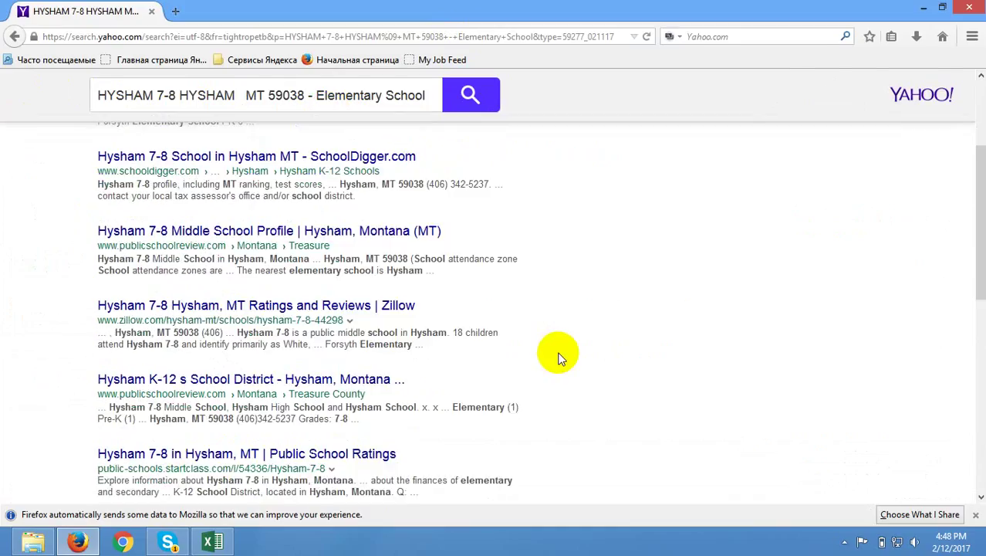
scroll(561, 358, down, 4)
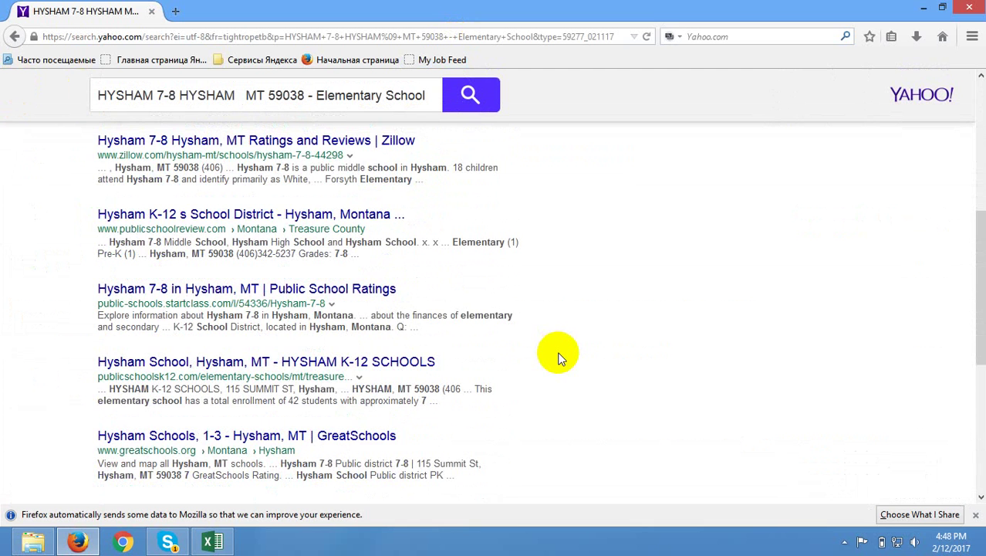
scroll(561, 358, down, 1)
scroll(561, 358, down, 5)
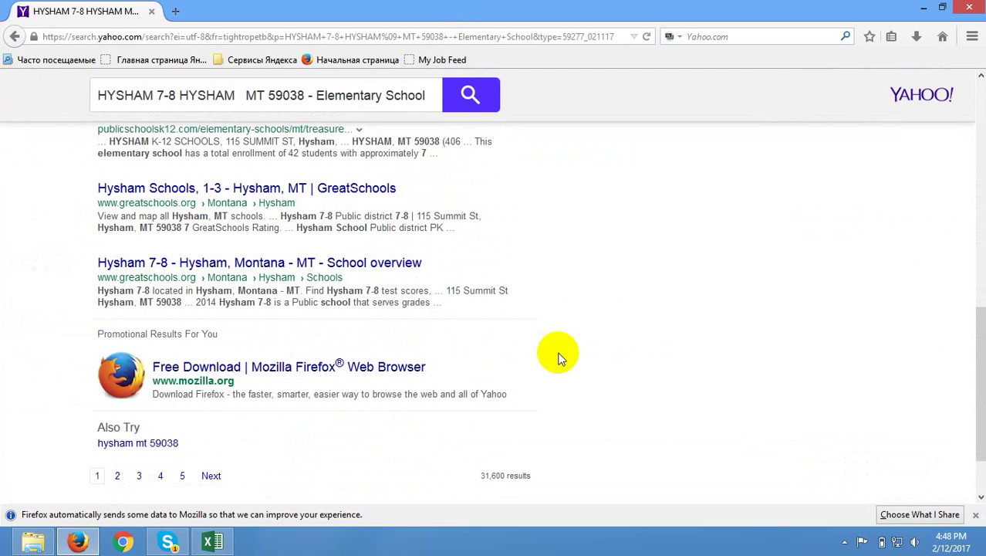
scroll(561, 358, up, 3)
scroll(561, 358, up, 1)
Step: Copy HYRE MIDDLE SCHOOL AKRON's name and address from B3879:C3879
click(212, 542)
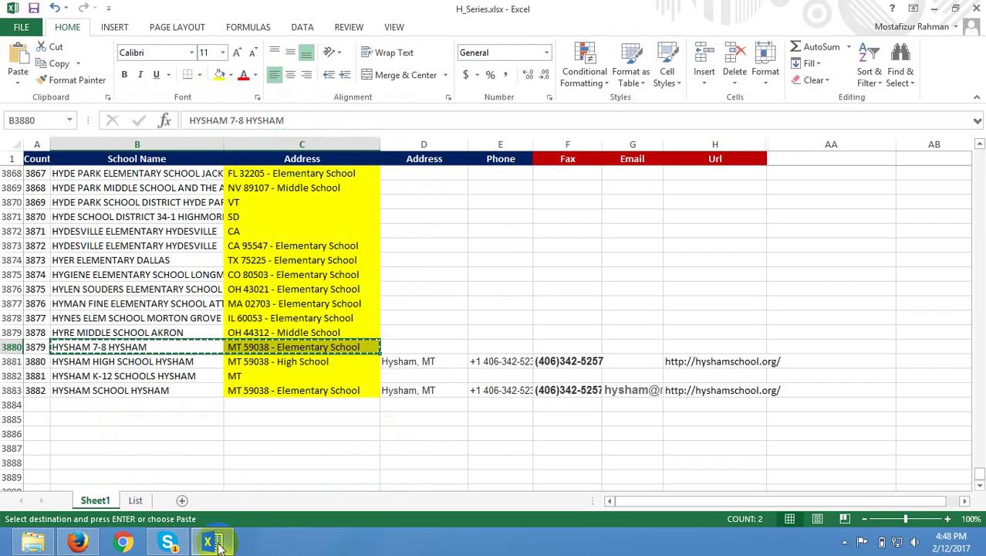
click(213, 332)
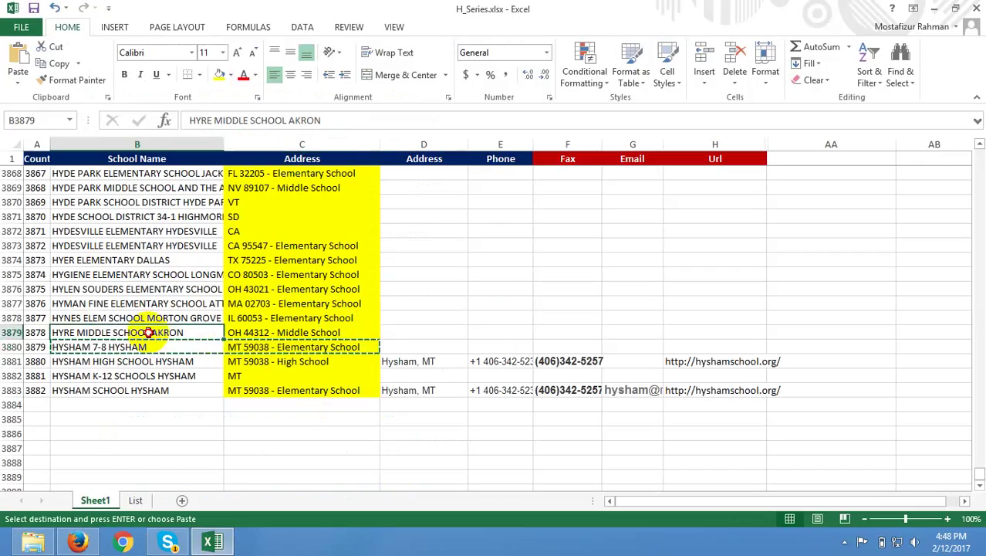
drag(213, 332, 284, 332)
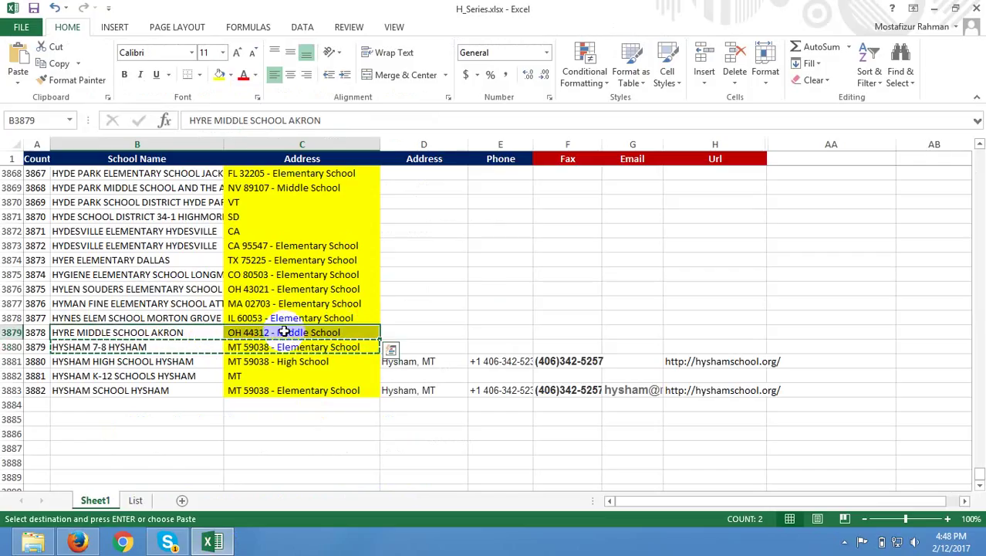
key(ctrl+c)
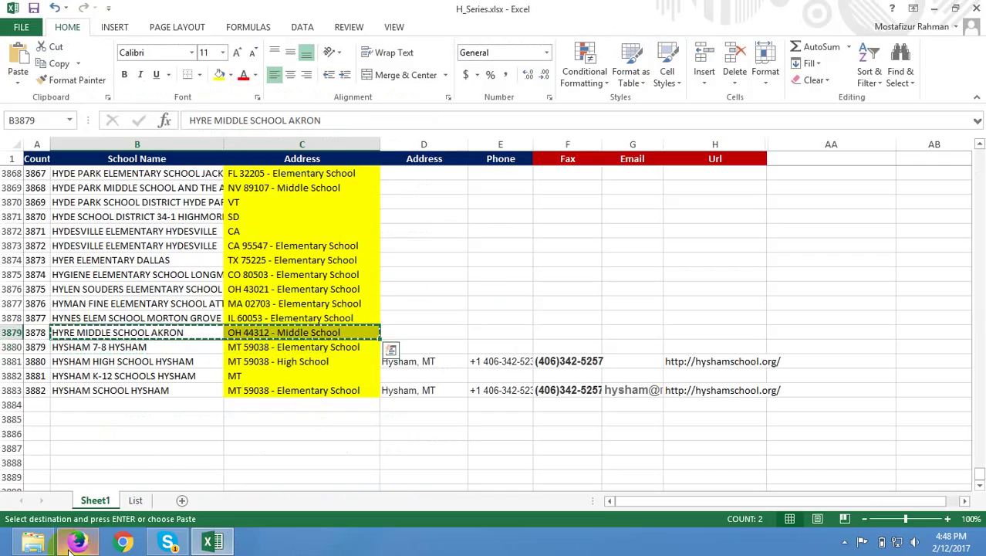
click(70, 547)
click(381, 35)
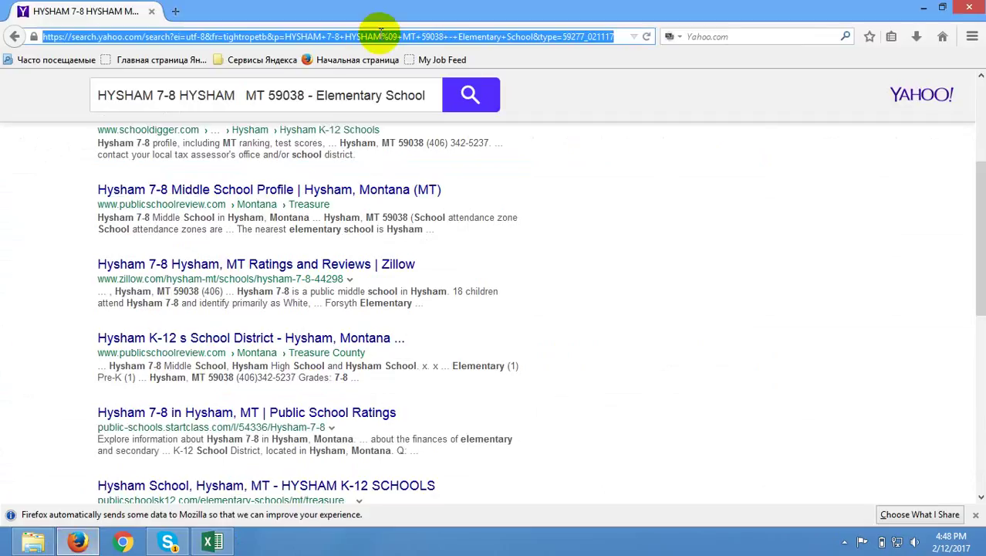
key(ctrl+v)
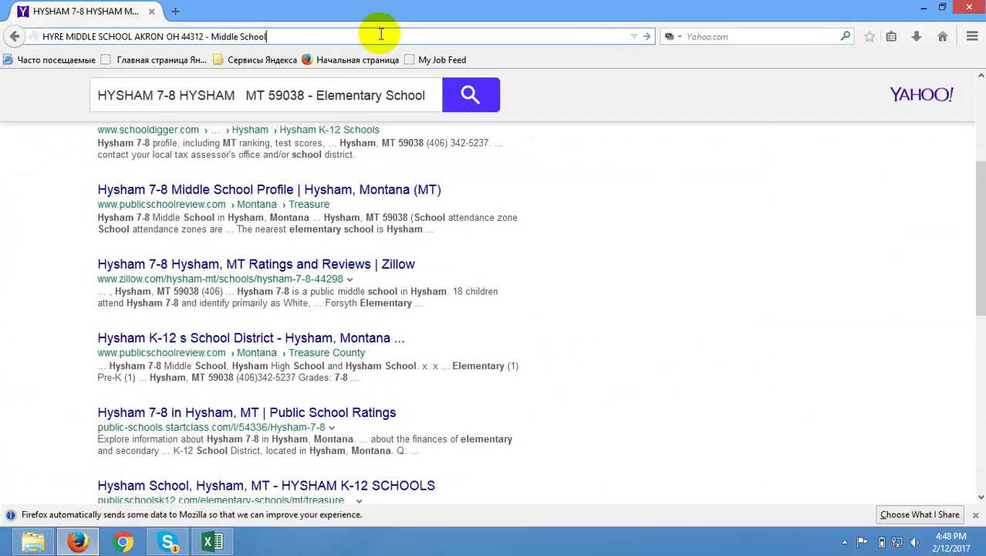
key(Return)
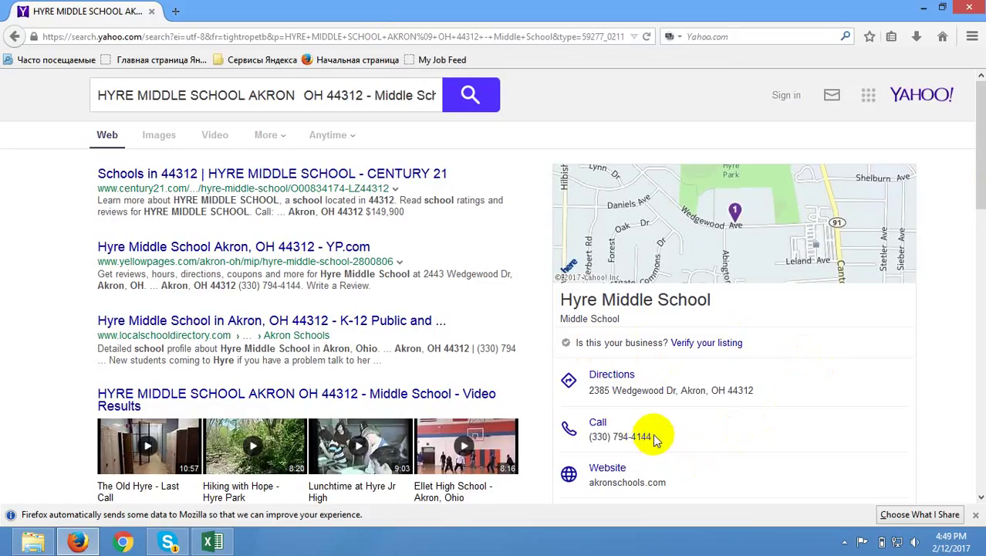
drag(655, 438, 591, 438)
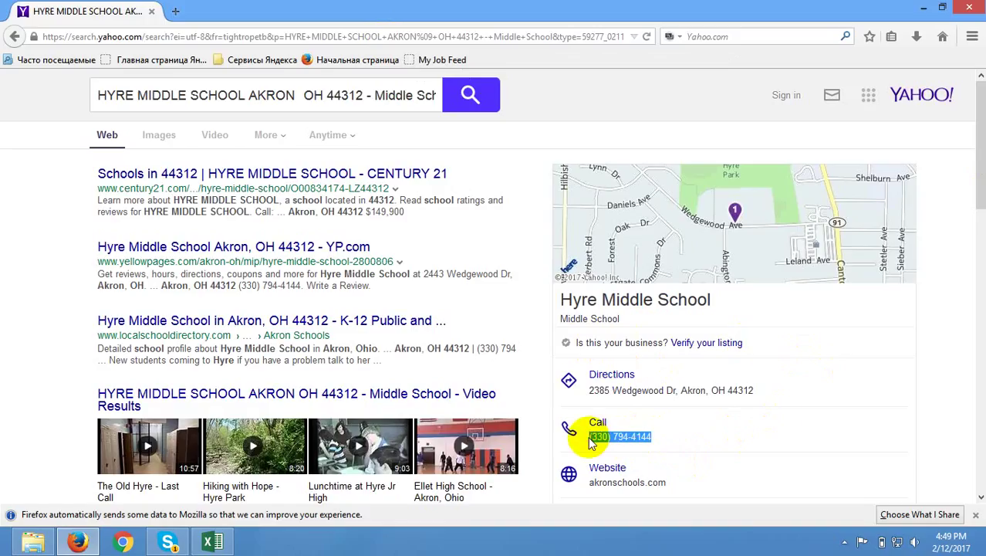
click(782, 417)
Step: Paste the clipboard contents into Hyre's Phone cell E3879 in Excel
click(216, 542)
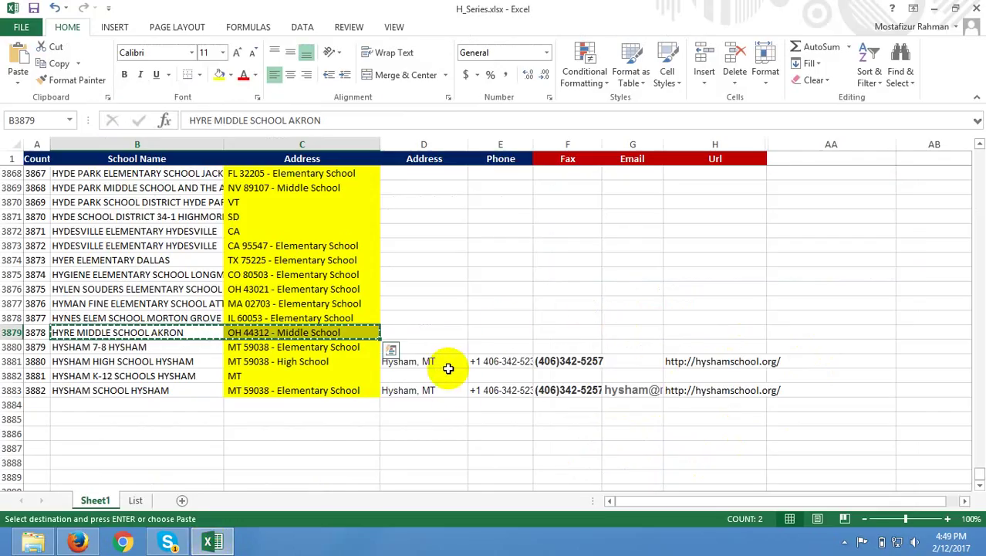
click(503, 331)
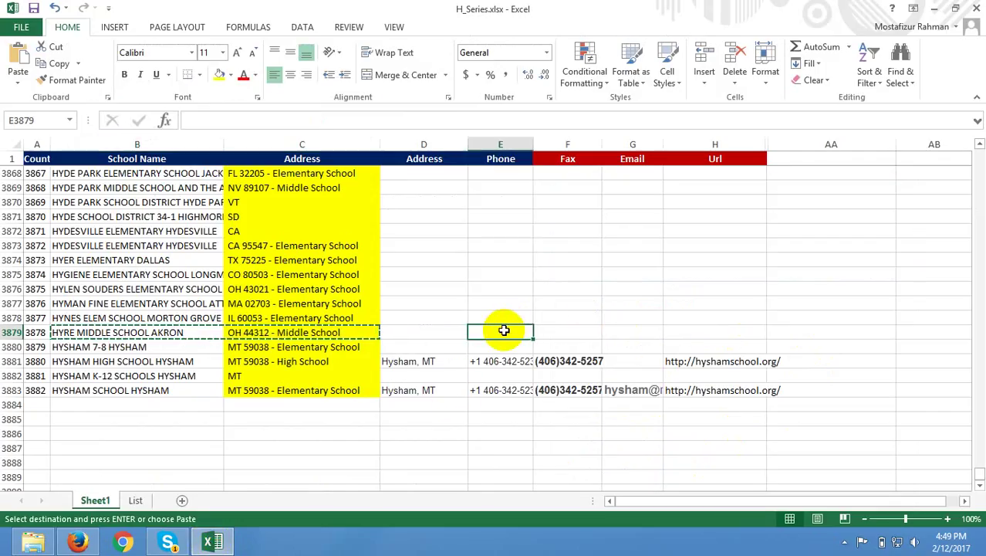
key(ctrl+v)
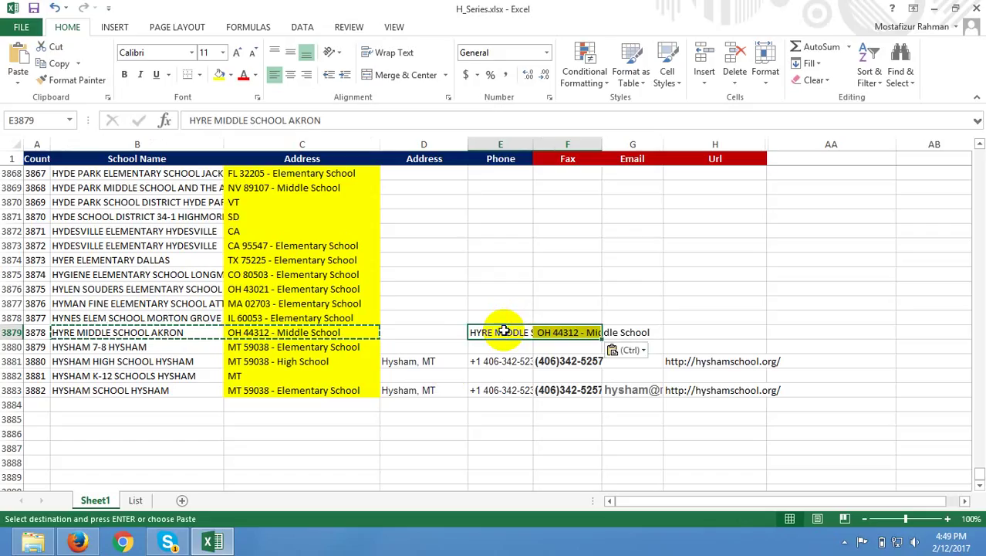
key(ctrl)
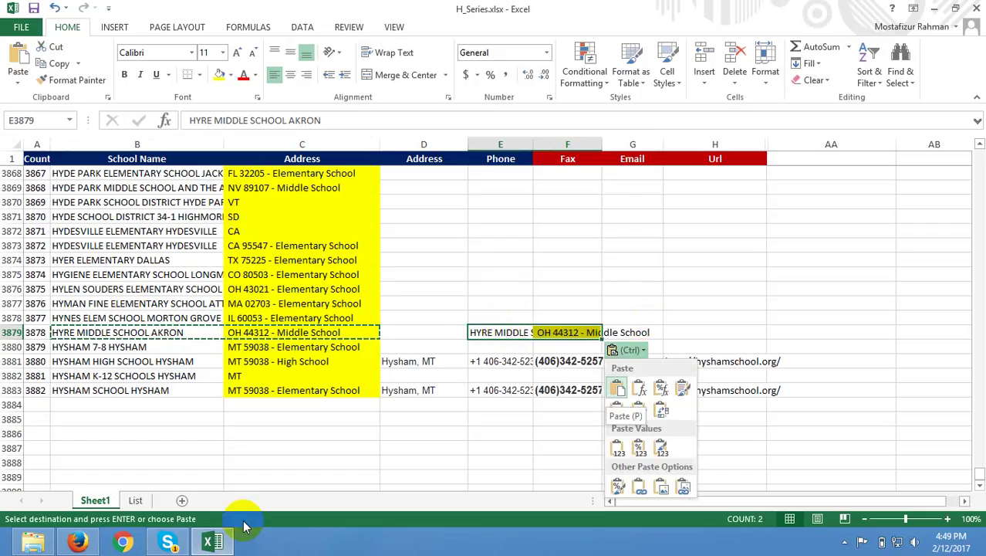
click(77, 541)
Step: Try selecting the Yahoo phone number, then select Excel cells E3879:F3879
drag(655, 437, 588, 441)
click(587, 446)
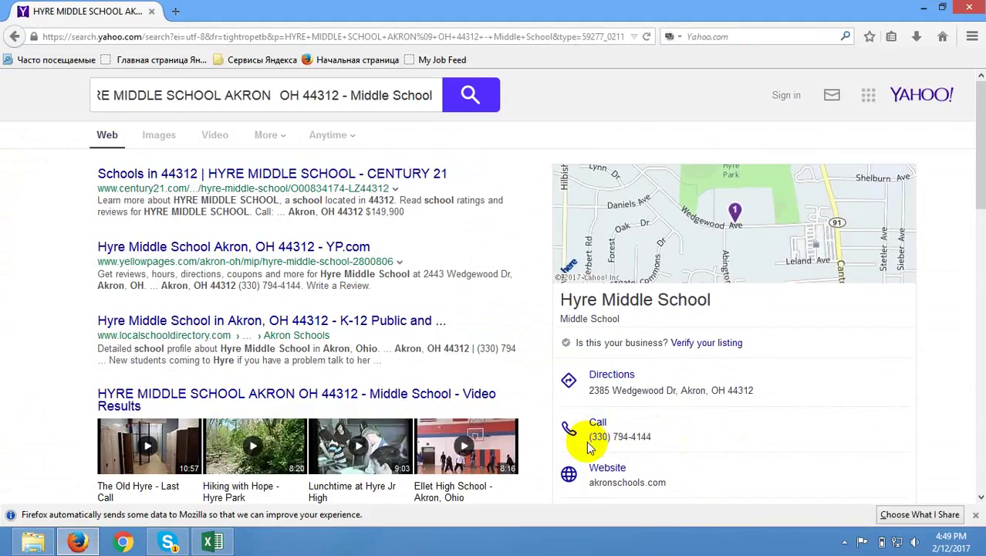
drag(589, 440, 654, 444)
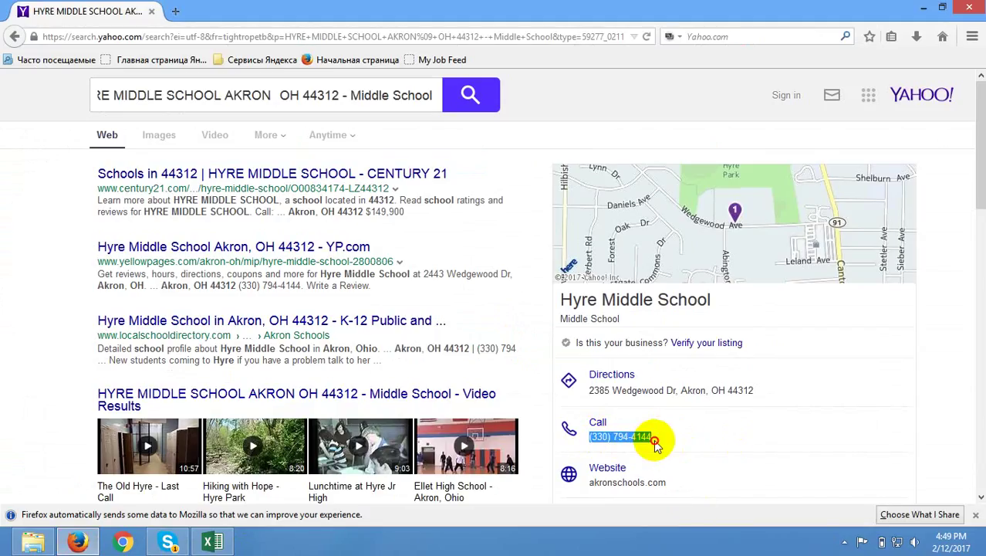
click(654, 439)
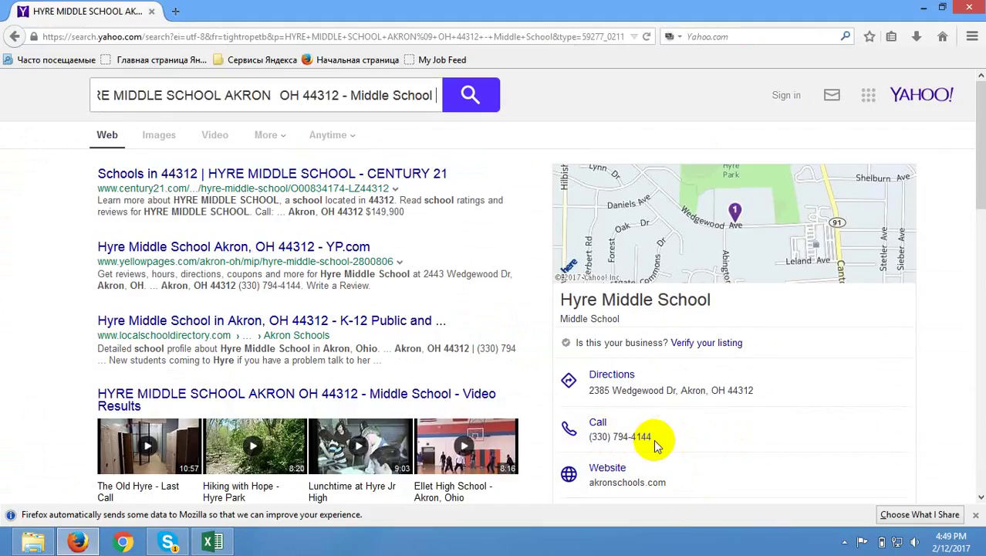
click(213, 542)
click(502, 333)
key(shift+Right)
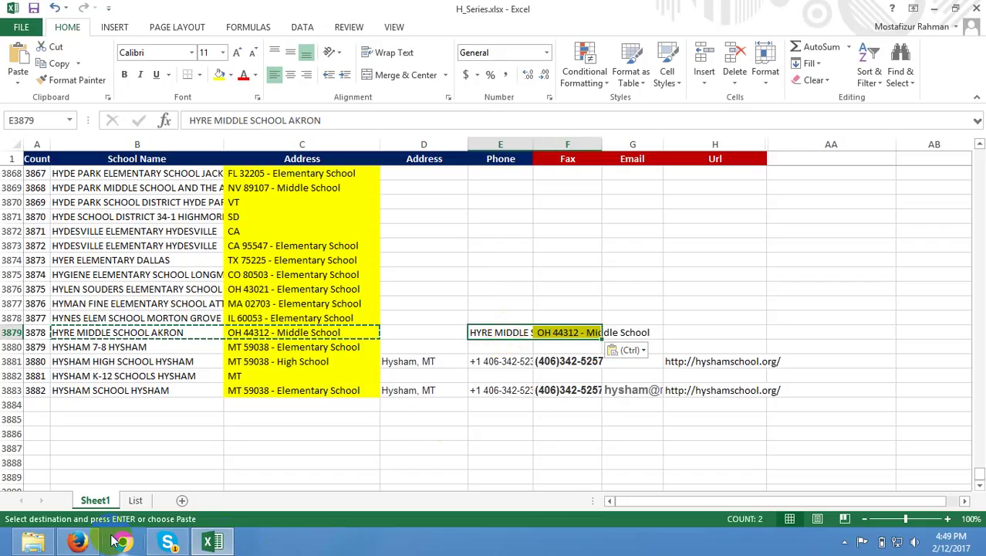
click(77, 542)
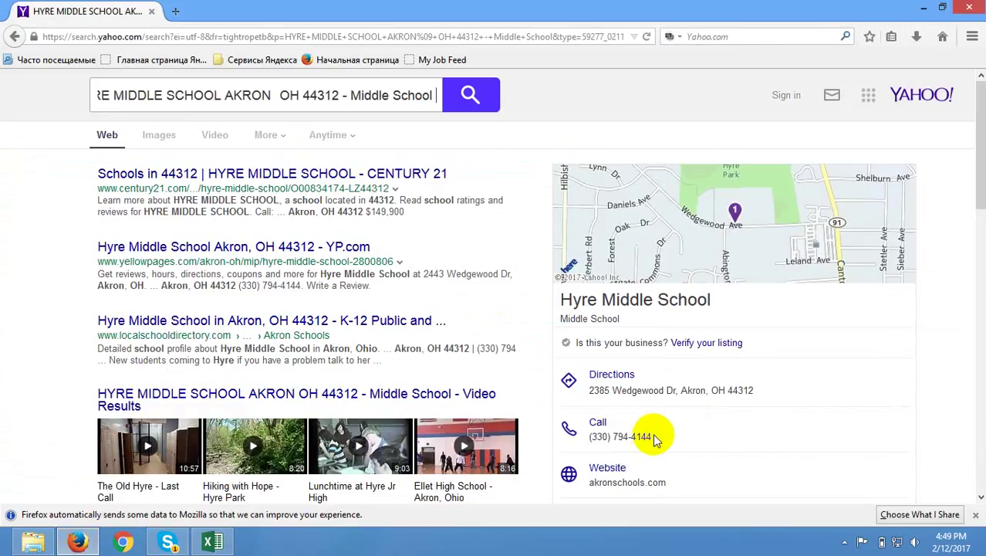
drag(652, 437, 590, 436)
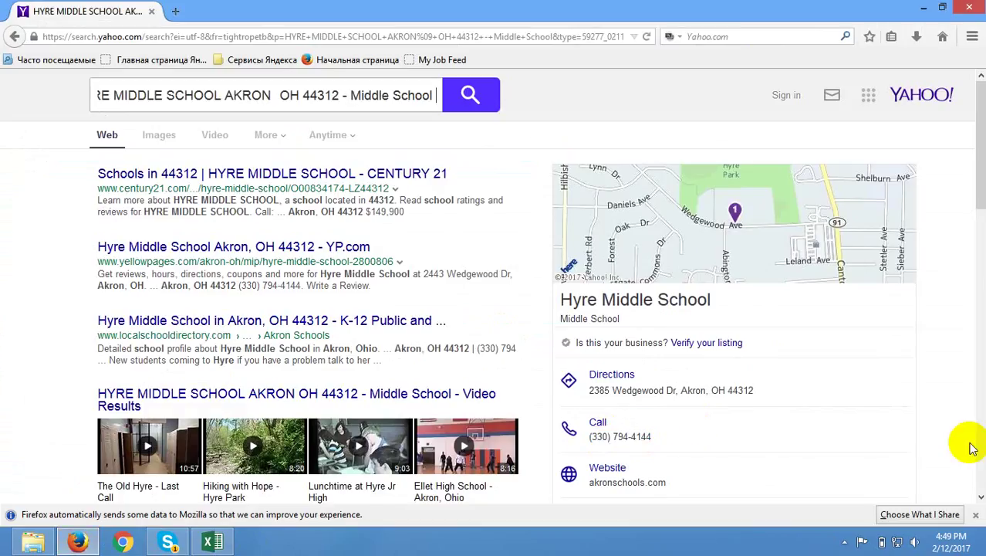
drag(652, 437, 590, 436)
right_click(607, 437)
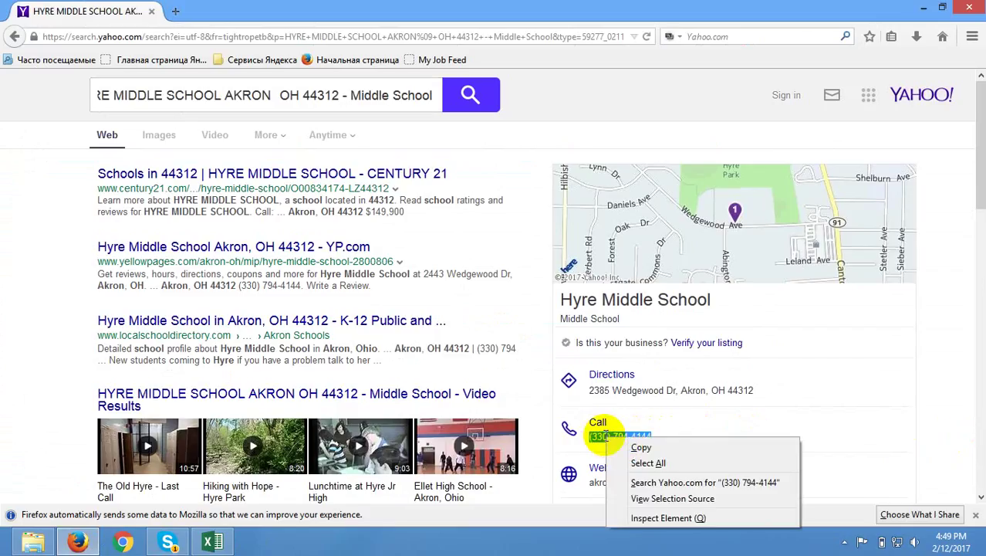
click(640, 448)
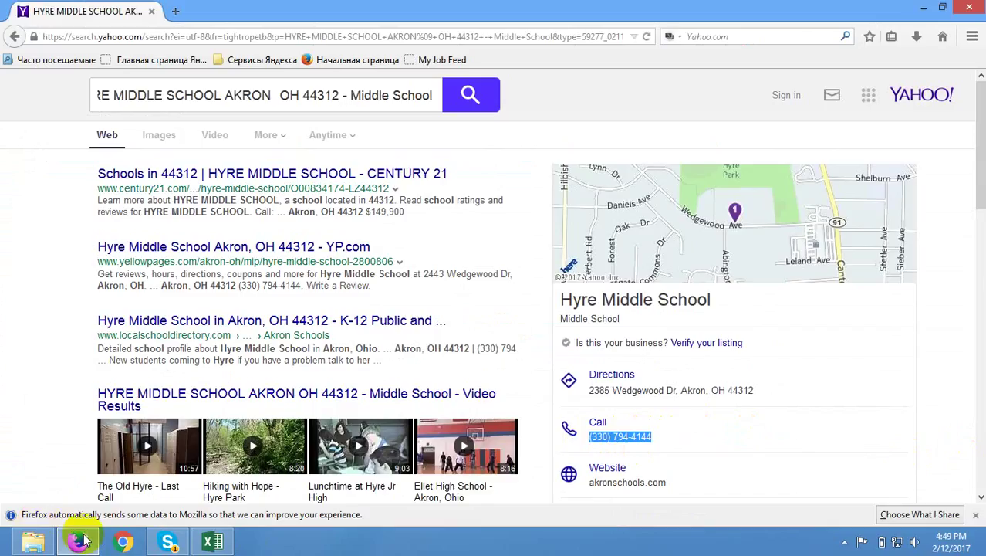
Step: Try pasting the phone number into E3879 through the right-click paste options
click(216, 542)
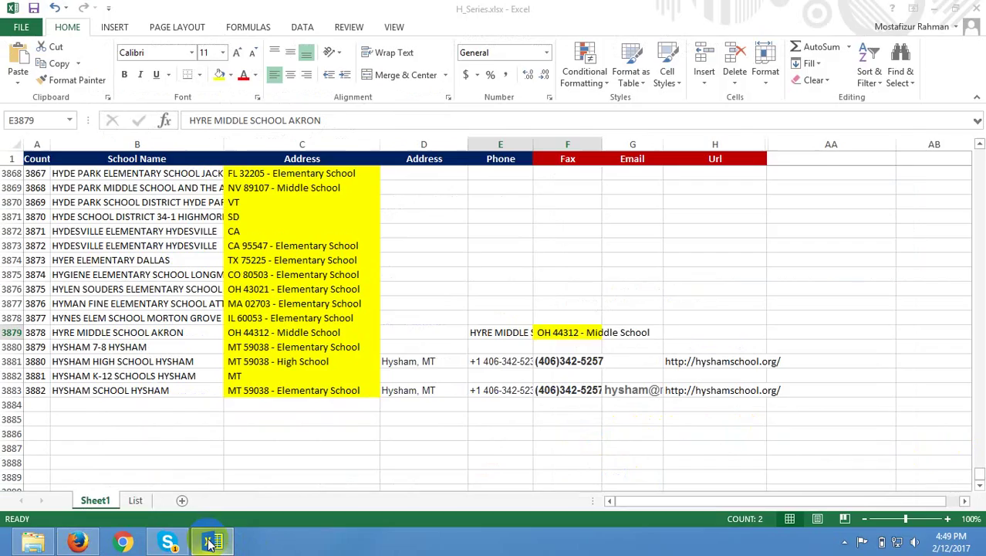
click(518, 332)
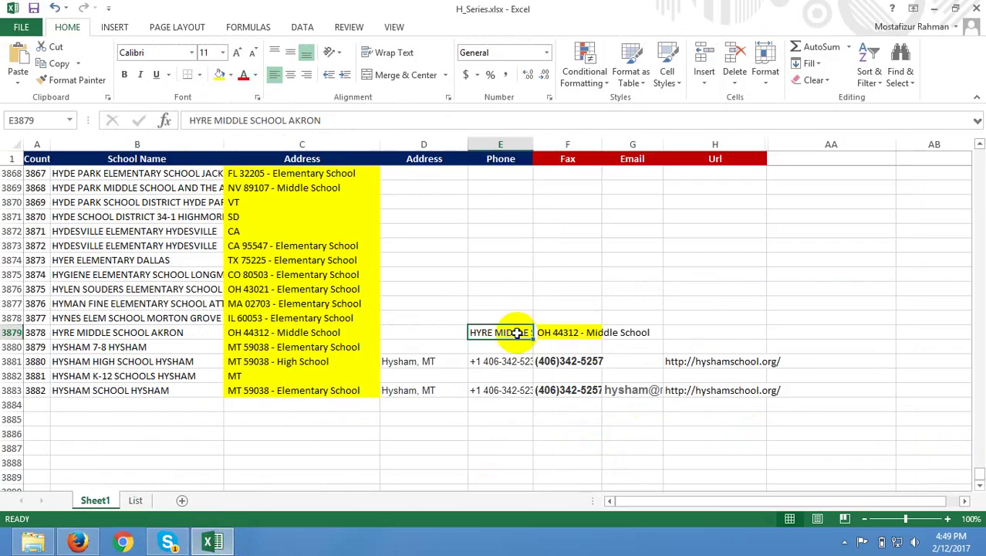
right_click(517, 333)
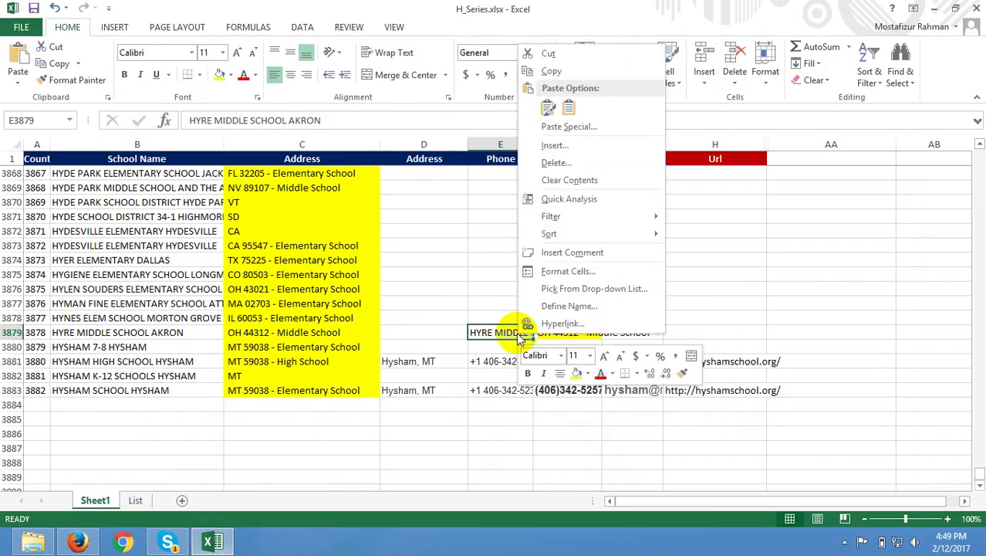
click(561, 128)
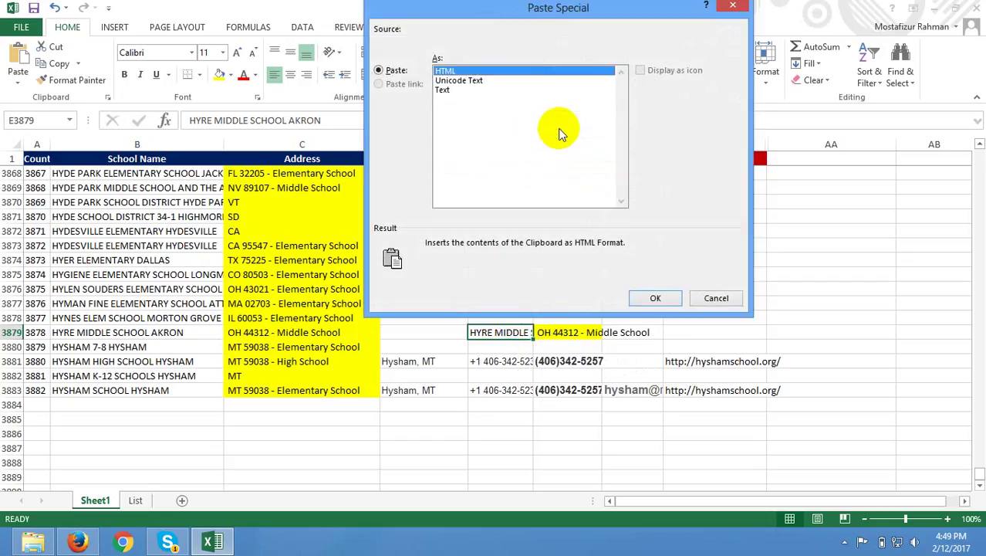
click(717, 299)
right_click(521, 337)
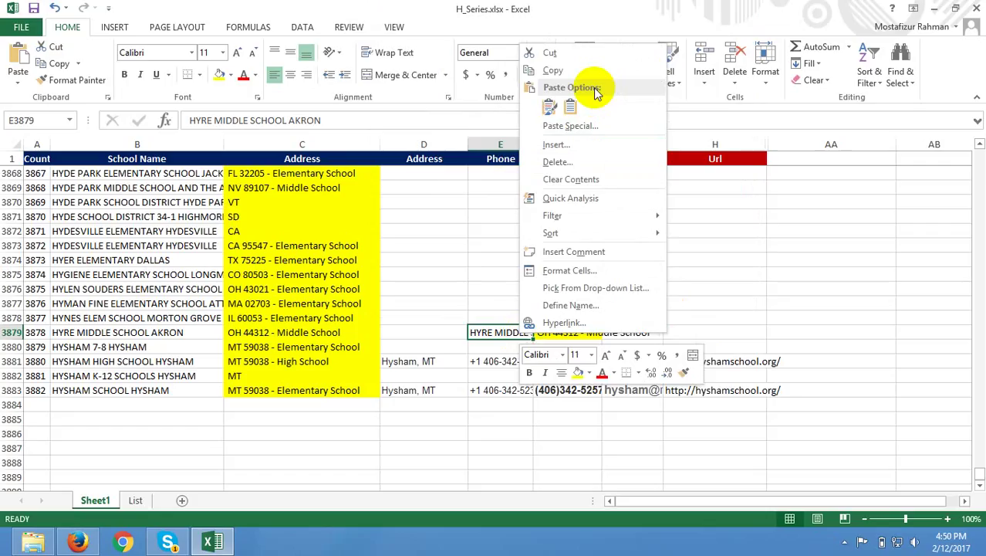
click(545, 89)
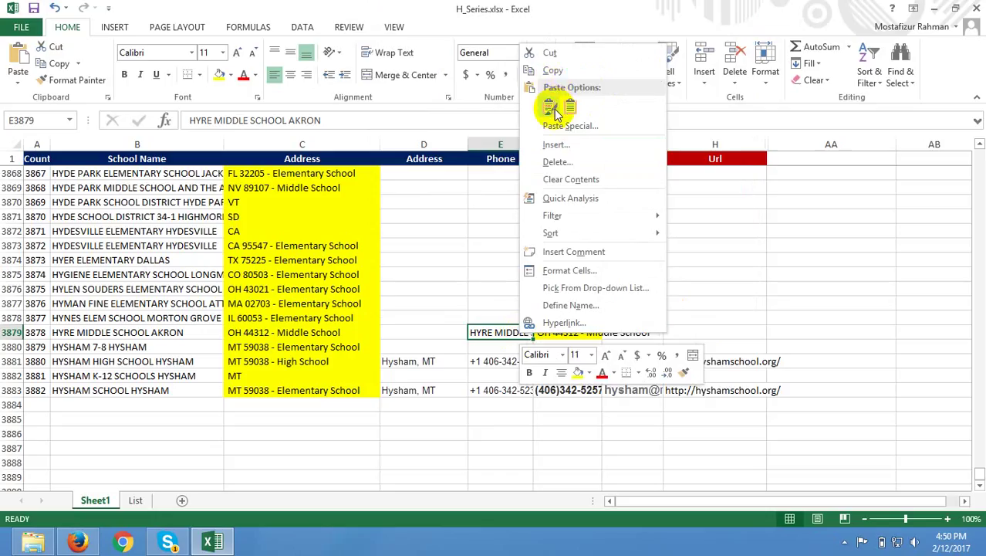
click(550, 107)
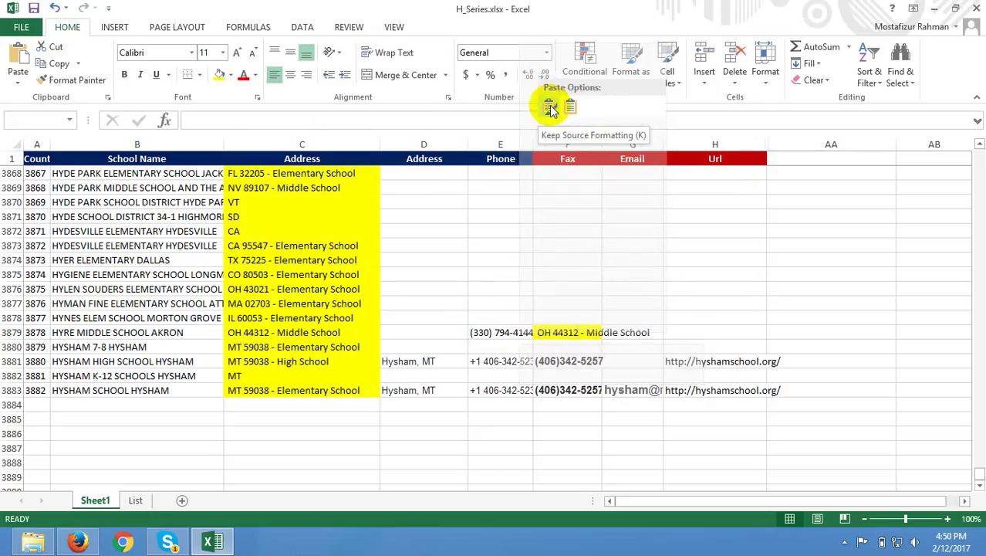
click(549, 107)
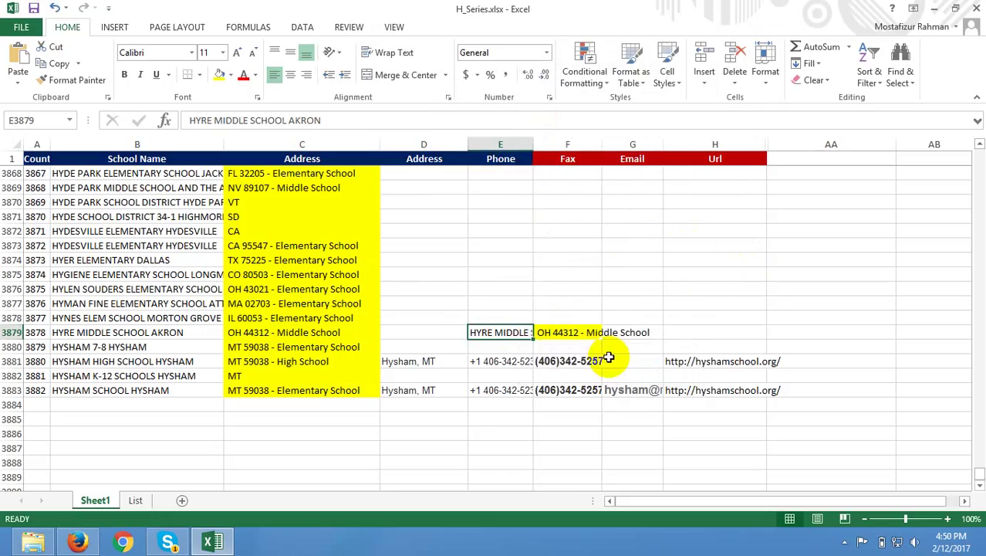
click(566, 335)
drag(482, 332, 629, 331)
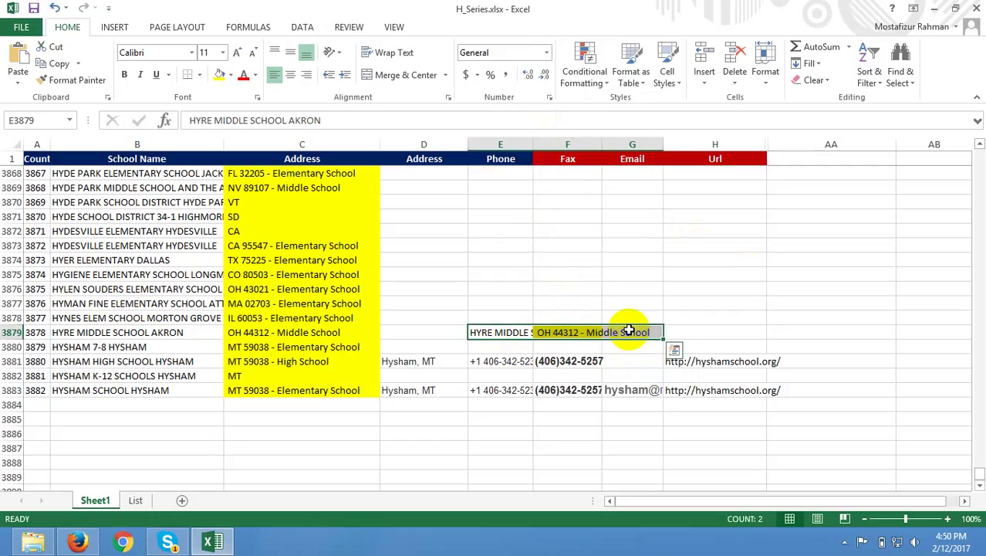
key(Delete)
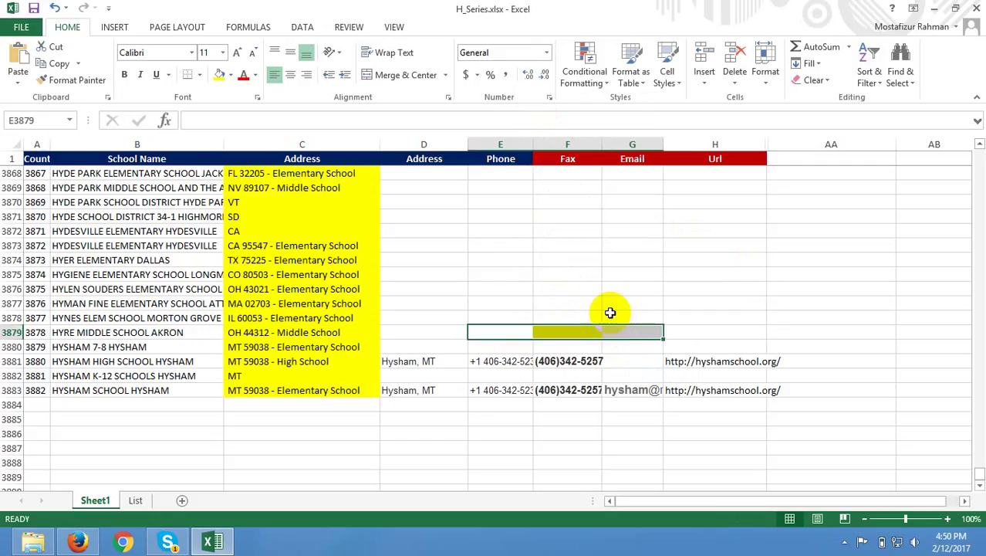
click(507, 328)
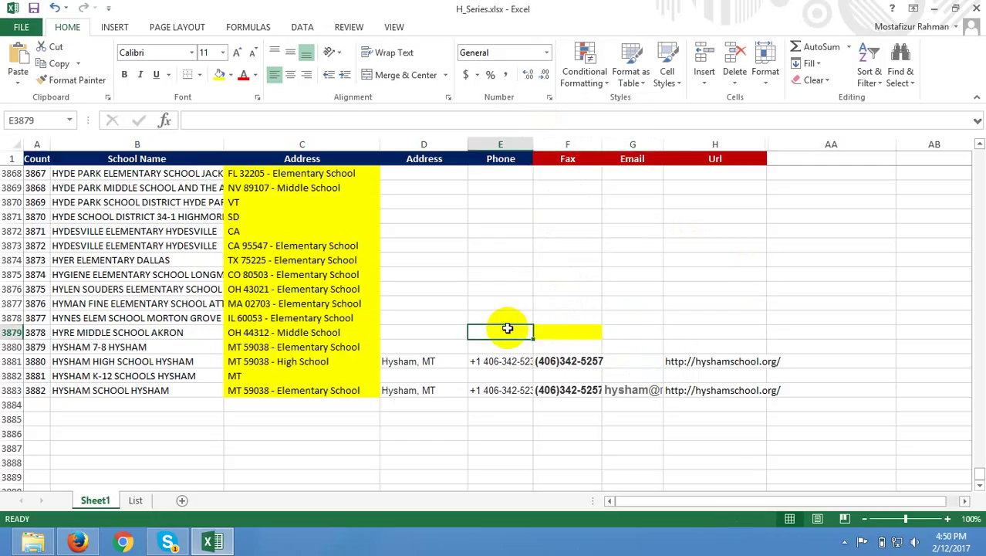
key(ctrl+v)
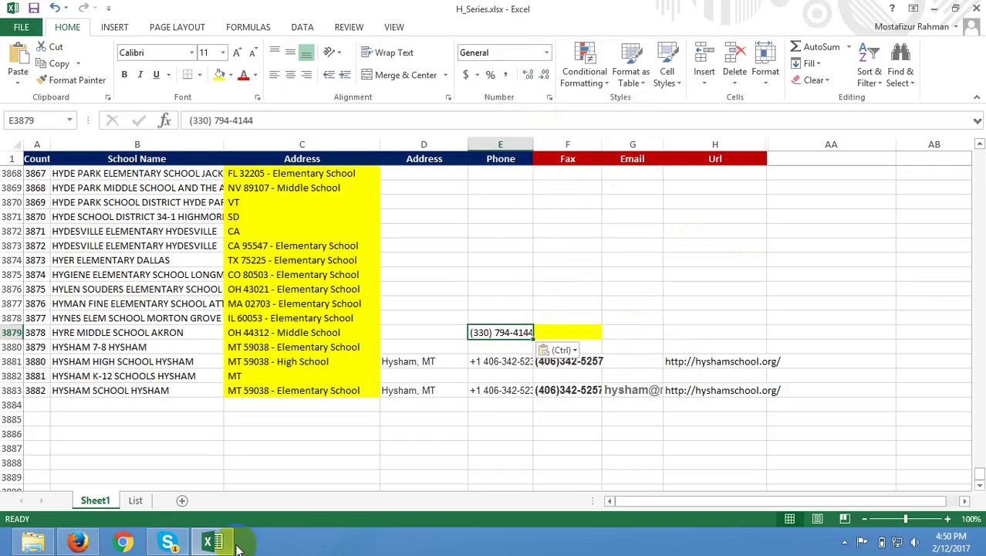
Step: Paste the clipboard into Hyre Middle School's Url cell H3879, which inserts the phone number
click(84, 543)
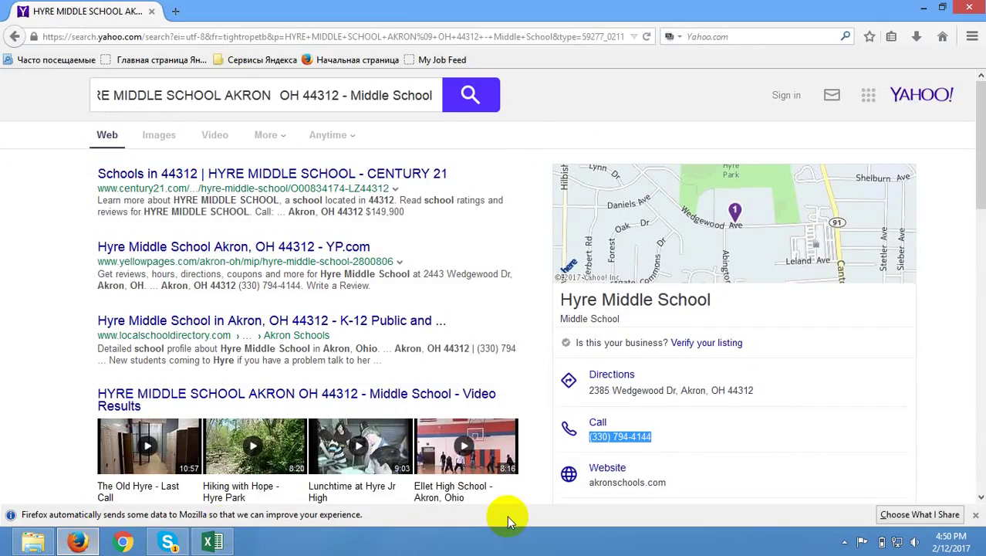
drag(669, 485, 589, 488)
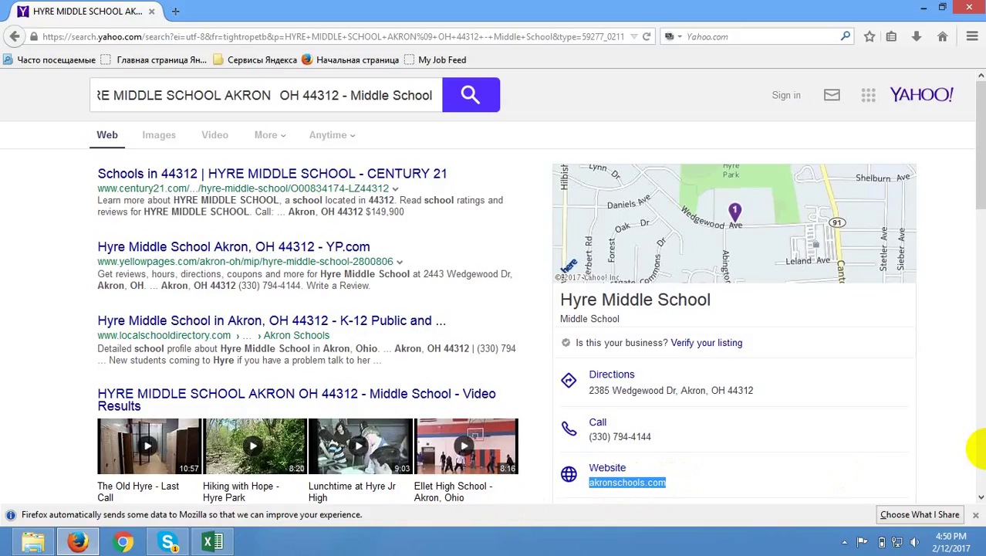
click(977, 449)
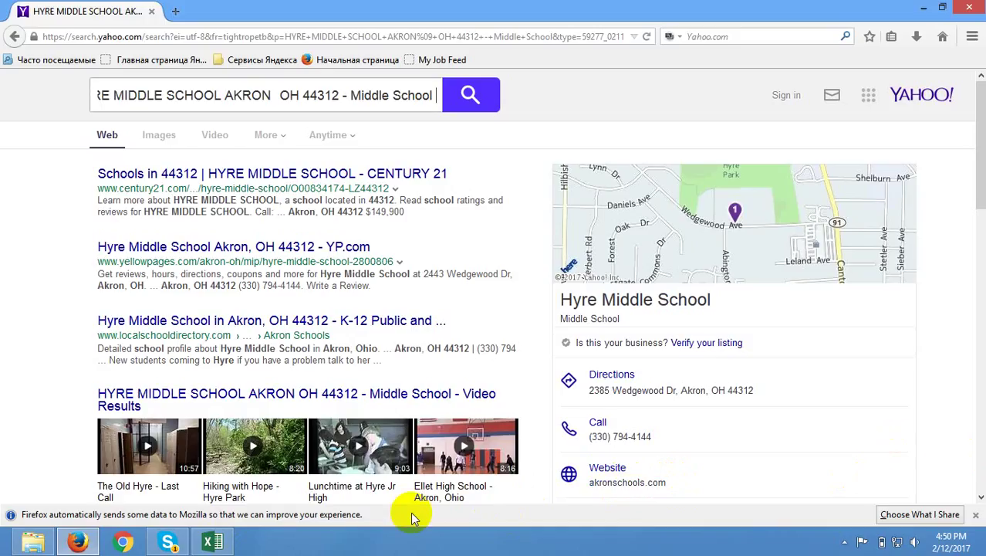
click(213, 542)
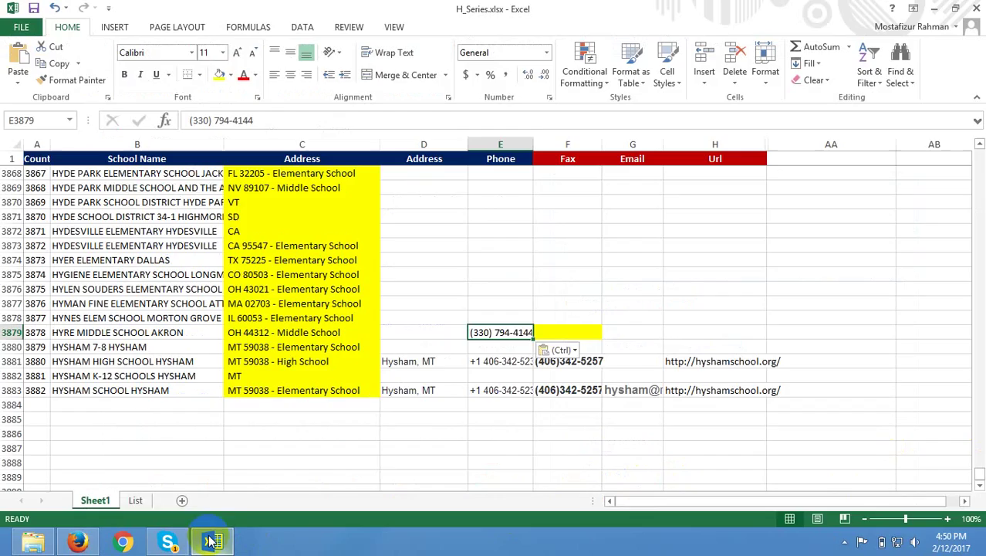
click(729, 332)
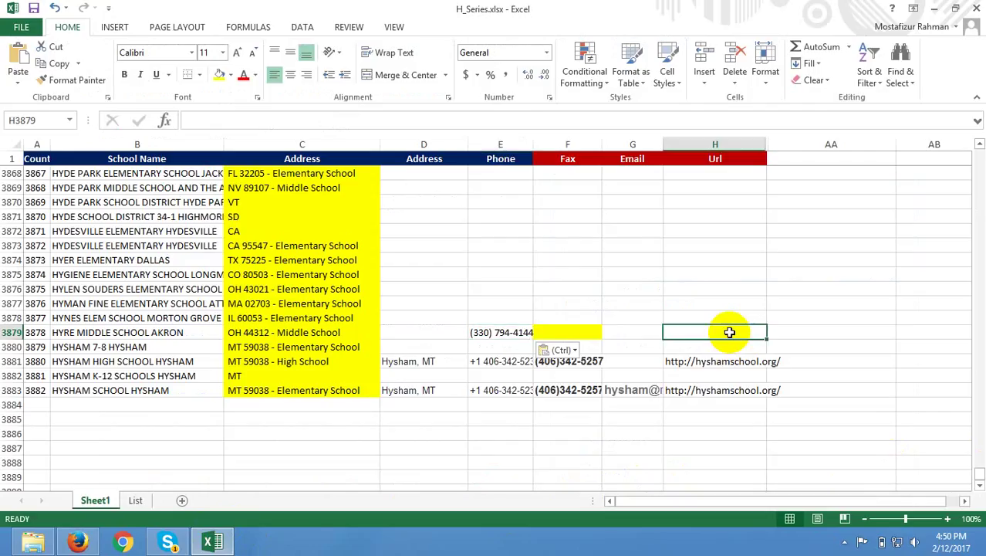
key(ctrl+v)
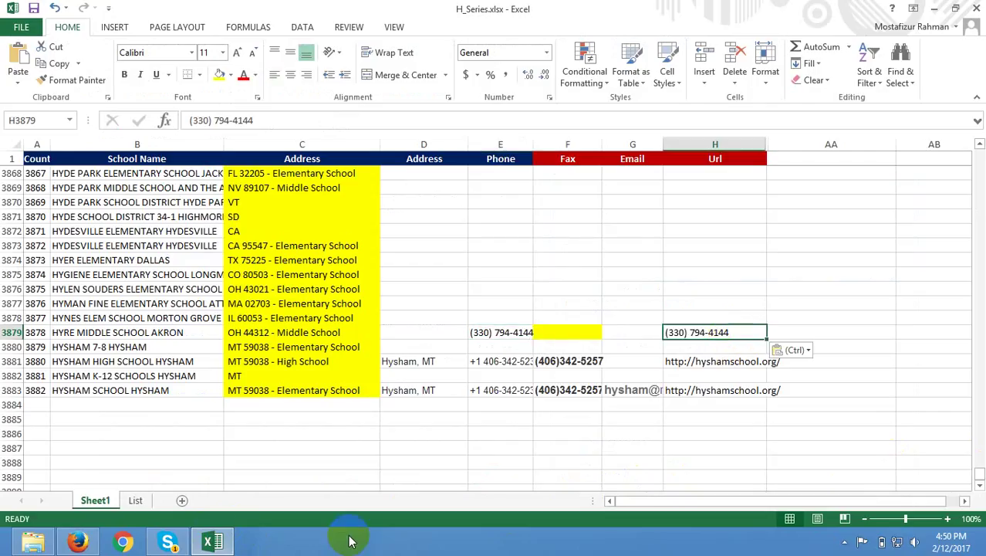
Step: Copy the website address akronschools.com from the Yahoo results panel
click(77, 544)
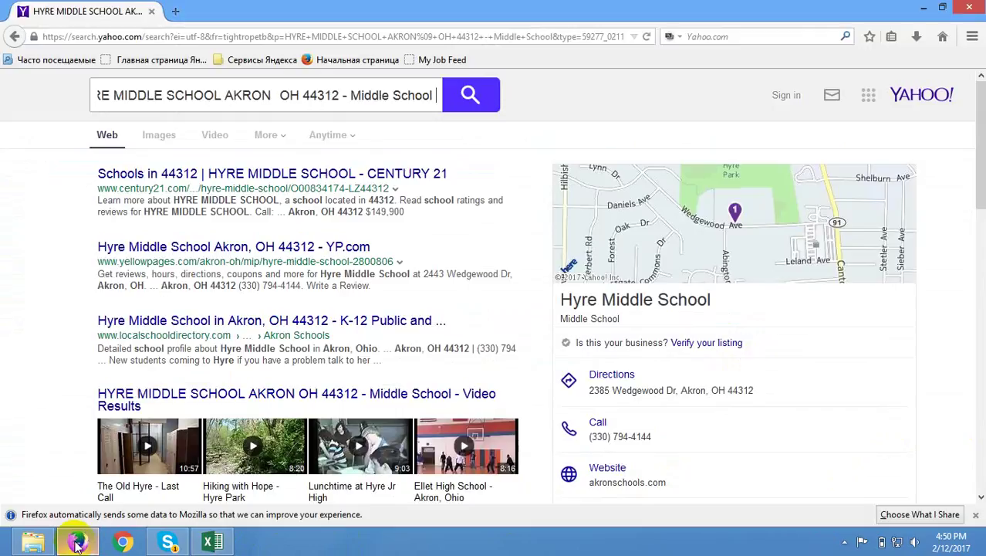
drag(666, 482, 589, 482)
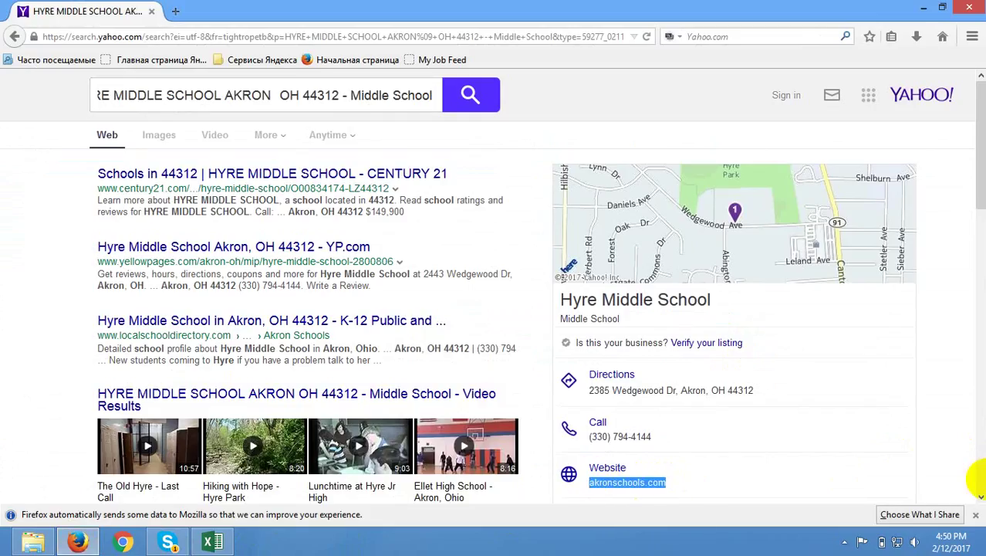
key(ctrl+c)
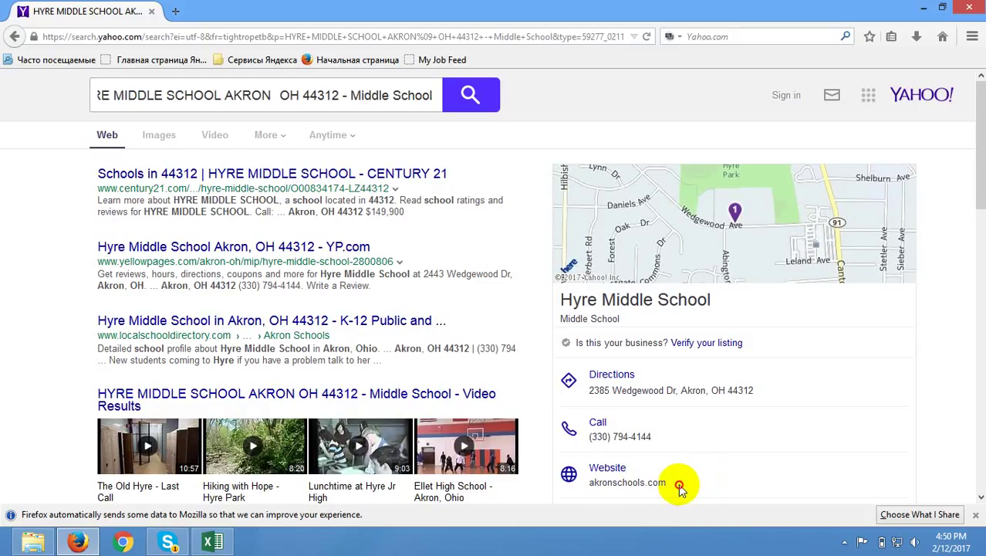
drag(666, 483, 584, 474)
drag(672, 482, 590, 483)
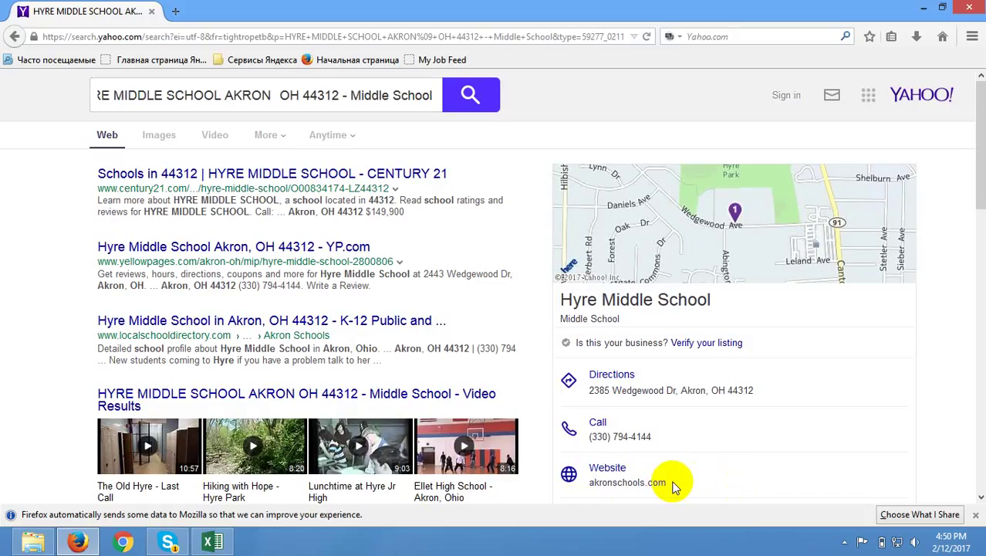
right_click(593, 484)
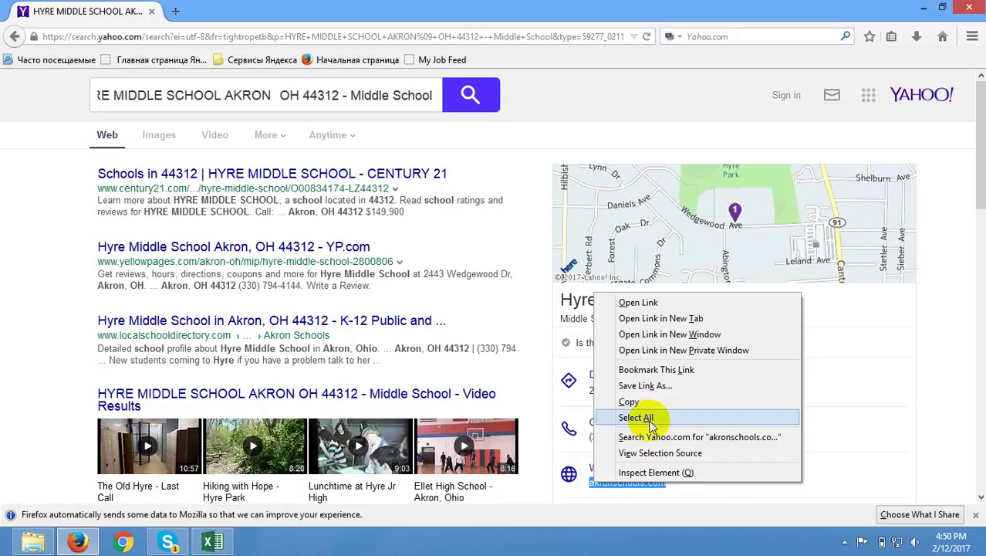
click(642, 403)
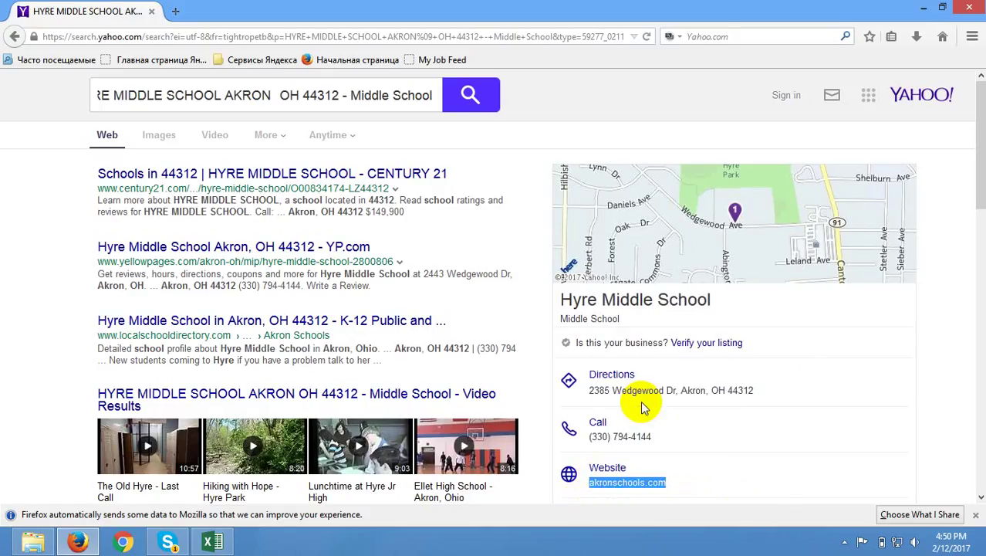
Step: Replace the phone number in Url cell H3879 with akronschools.com, then return to Yahoo
click(210, 543)
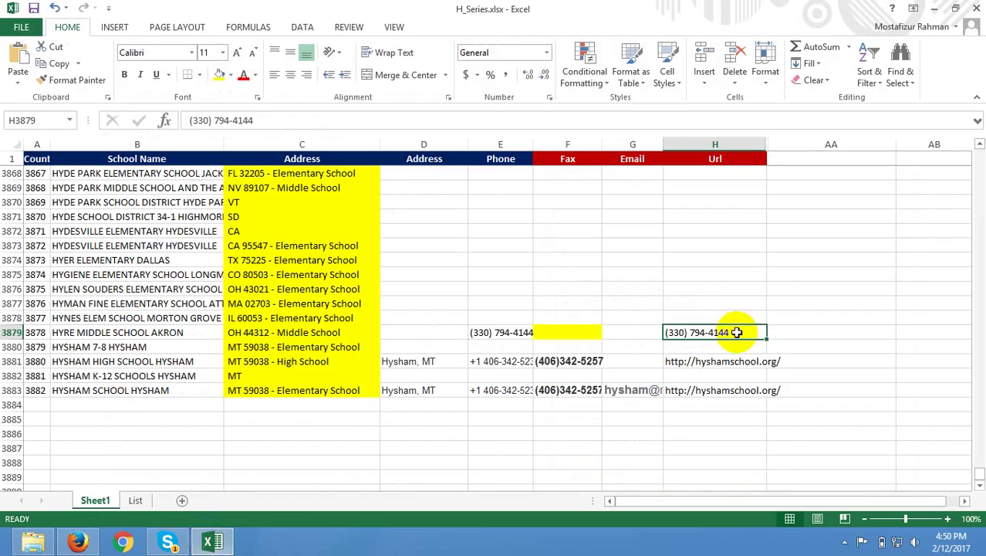
key(ctrl+v)
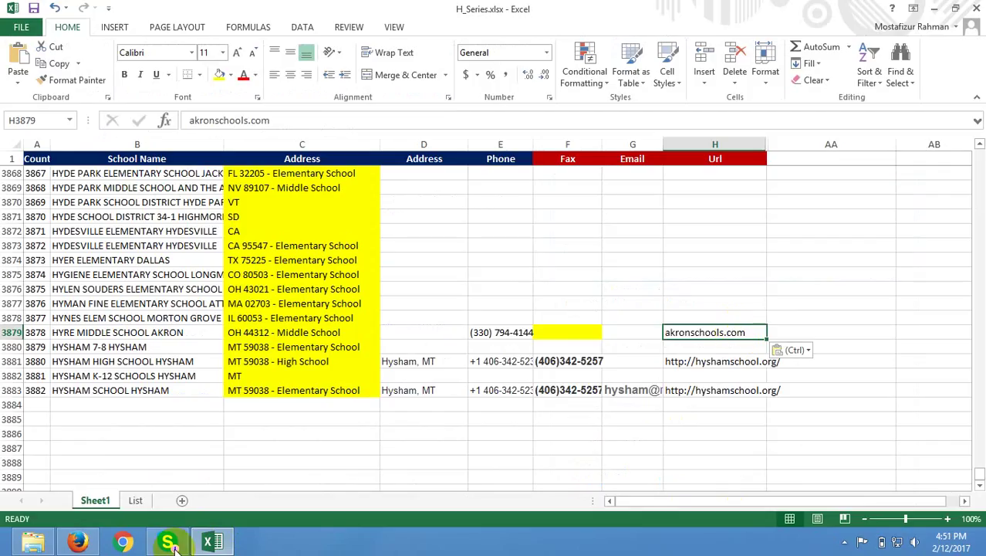
click(81, 543)
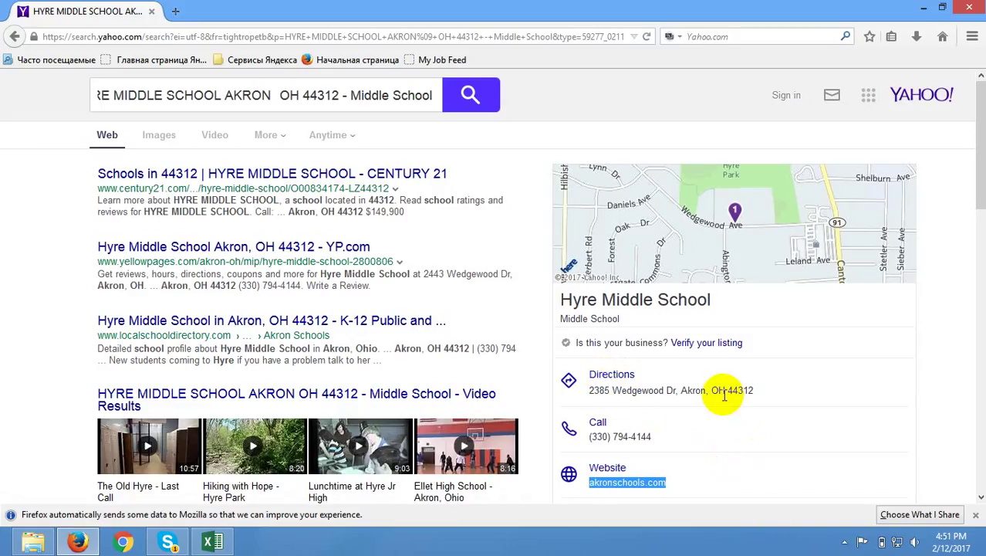
Step: Paste into Address cell D3879, which inserts akronschools.com instead of the street address
drag(704, 391, 590, 393)
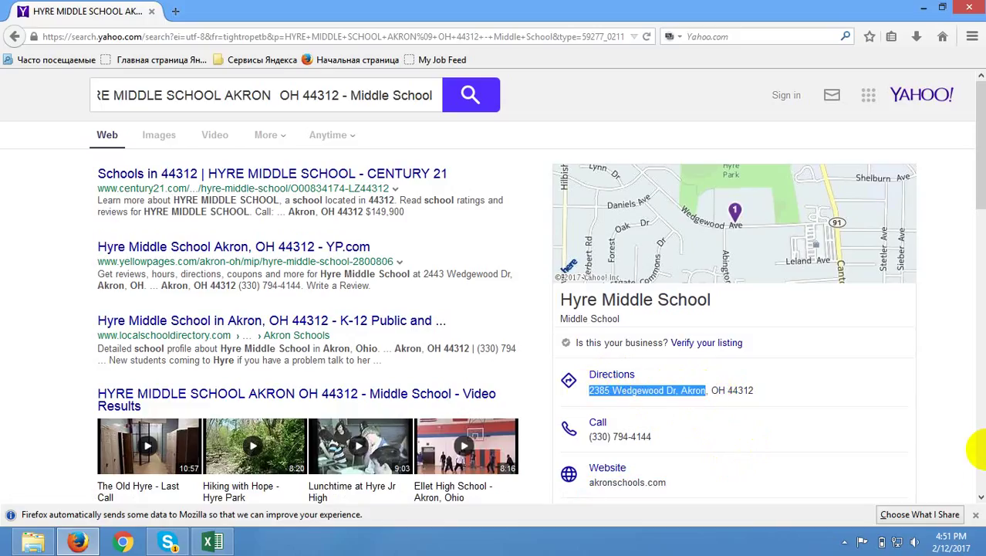
click(978, 474)
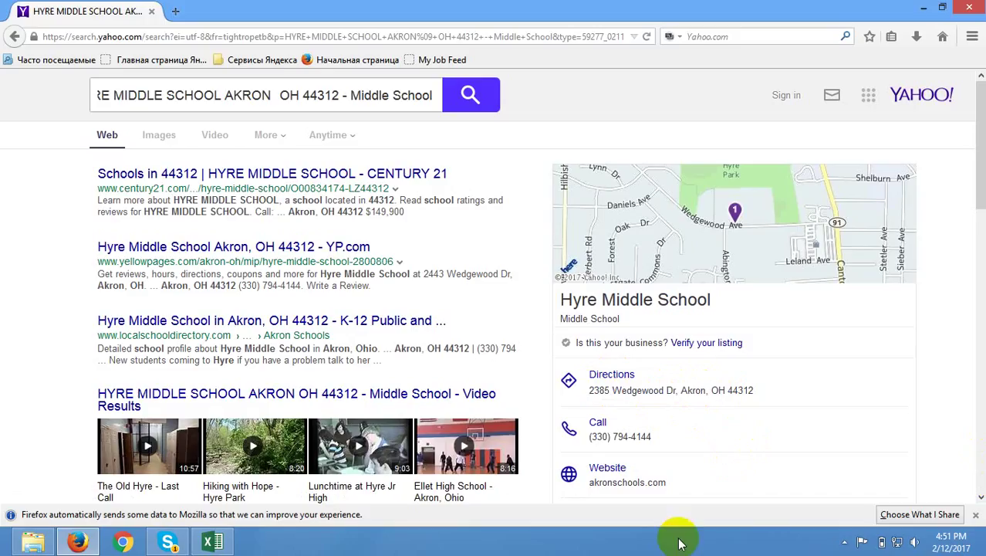
click(210, 543)
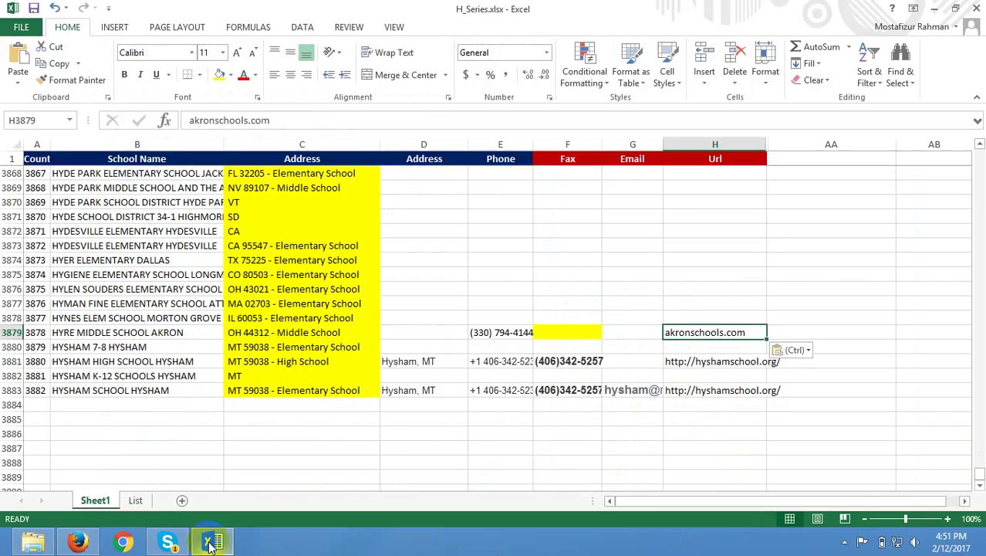
click(418, 334)
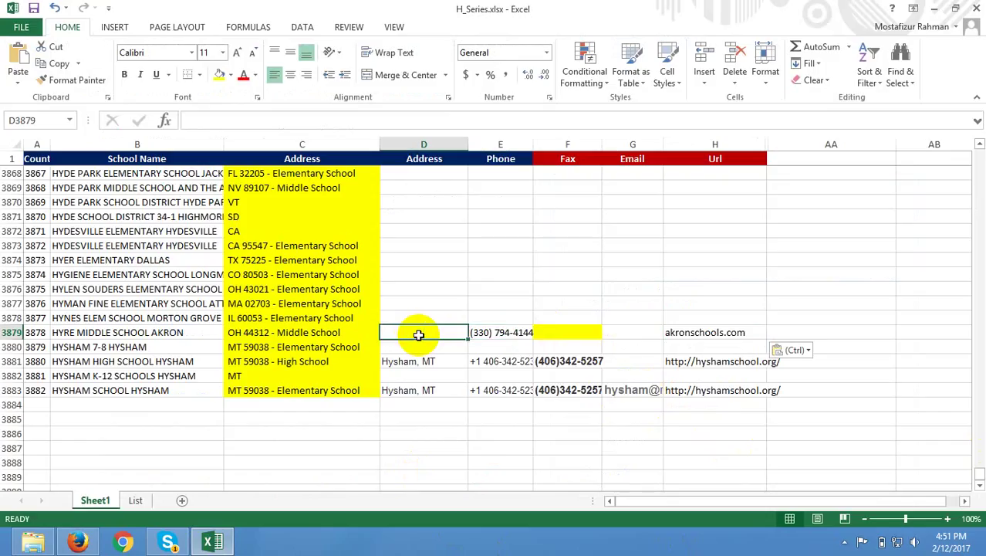
key(ctrl+v)
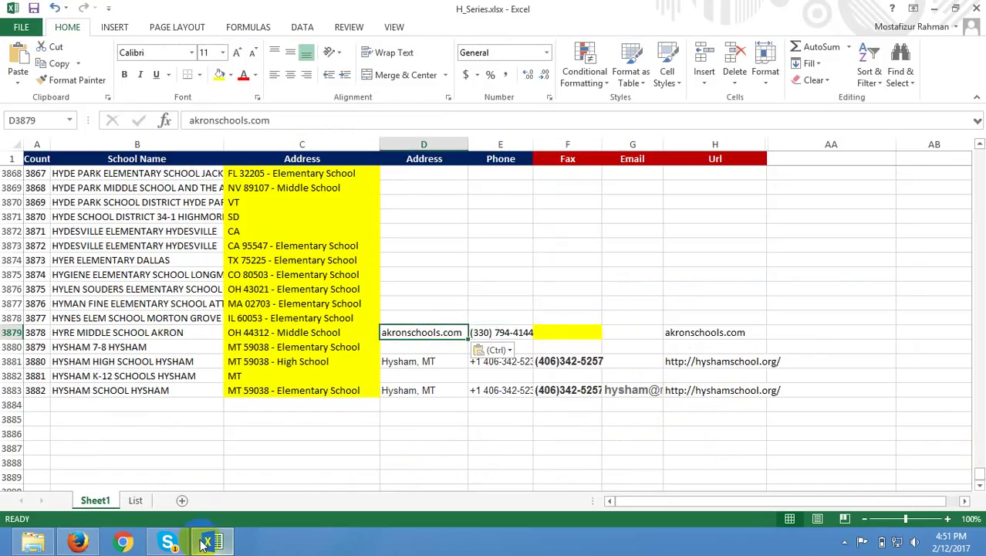
click(81, 543)
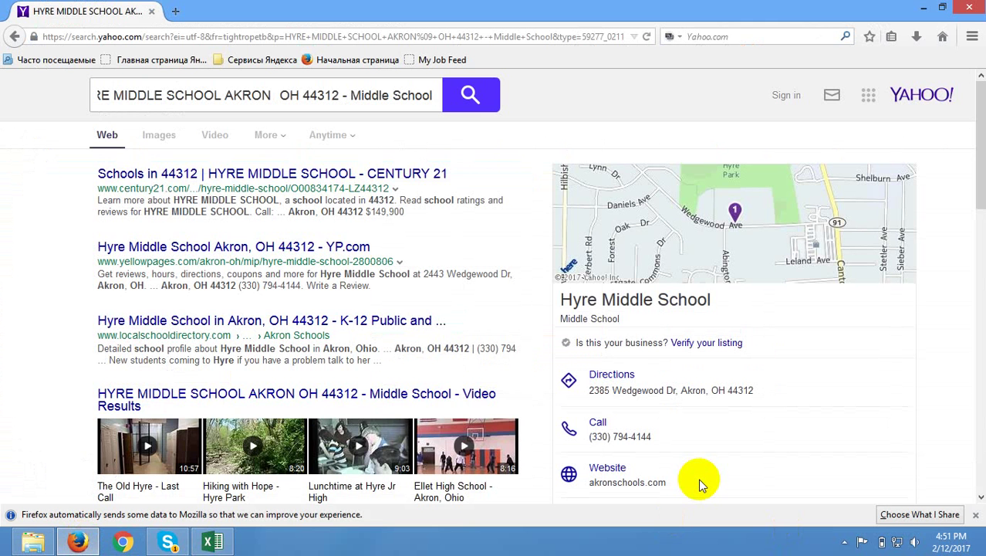
scroll(698, 478, down, 2)
scroll(699, 479, down, 5)
scroll(697, 481, down, 5)
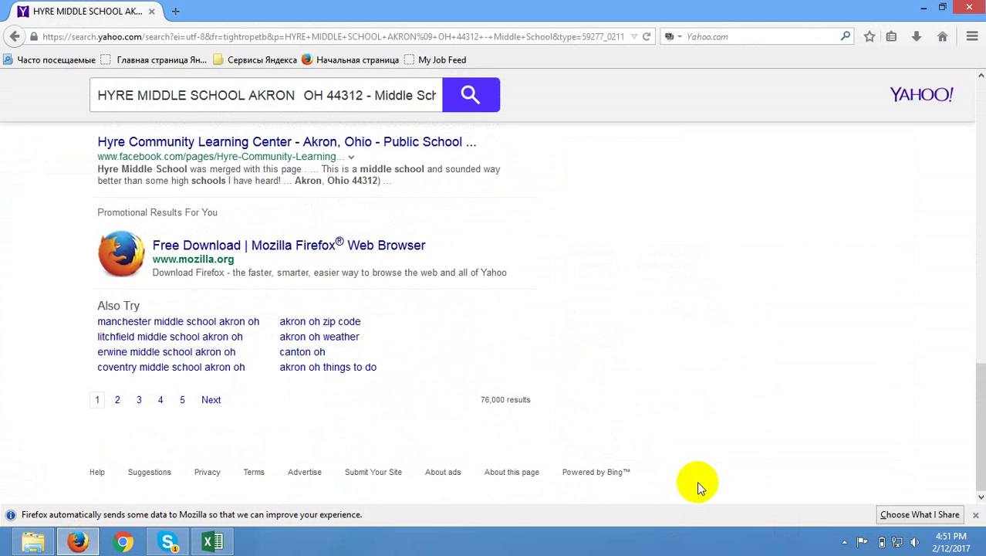
scroll(697, 481, up, 4)
scroll(697, 481, up, 4)
scroll(697, 481, up, 3)
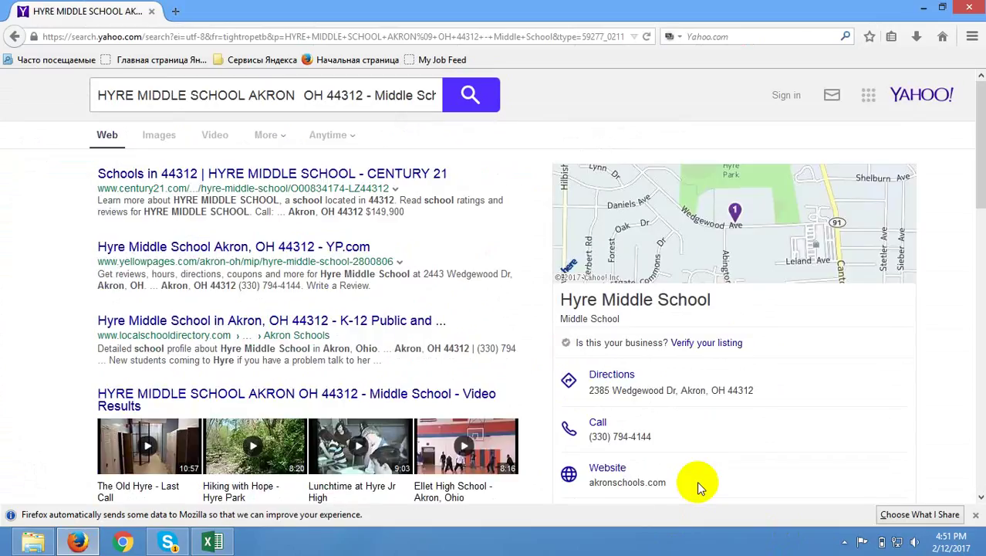
click(609, 468)
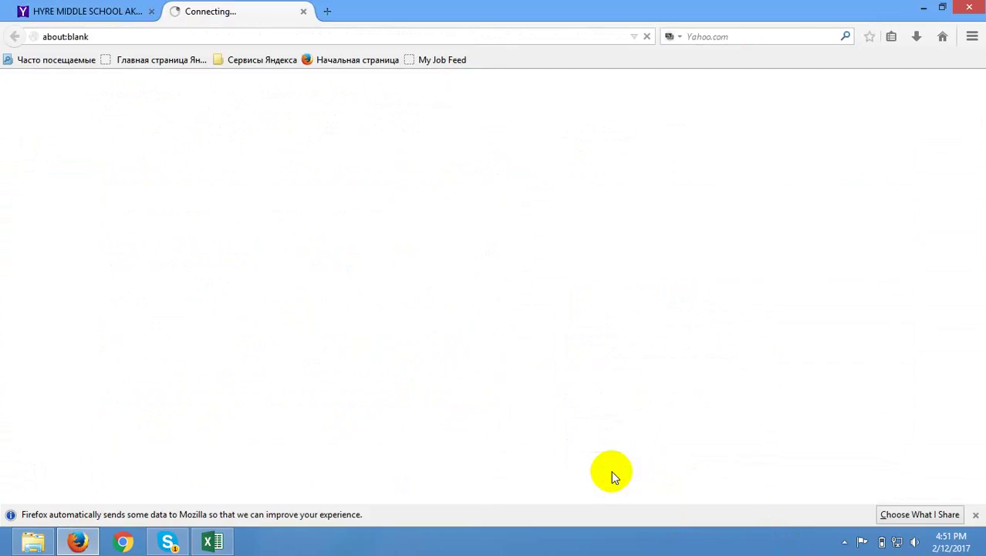